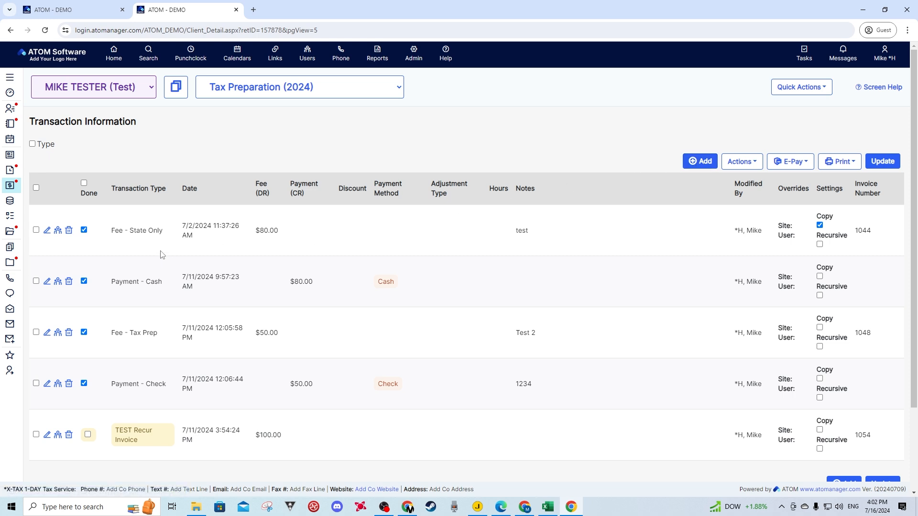
# - Examine the transaction types offered when adding a new transaction, and close the form without saving
pyautogui.click(690, 164)
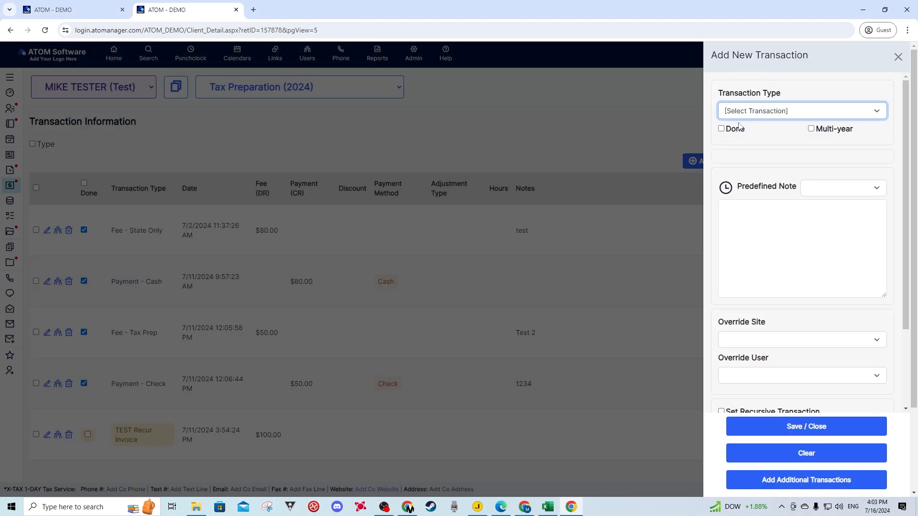
pyautogui.moveTo(784, 95); pyautogui.dragTo(719, 93)
pyautogui.click(763, 139)
pyautogui.click(763, 111)
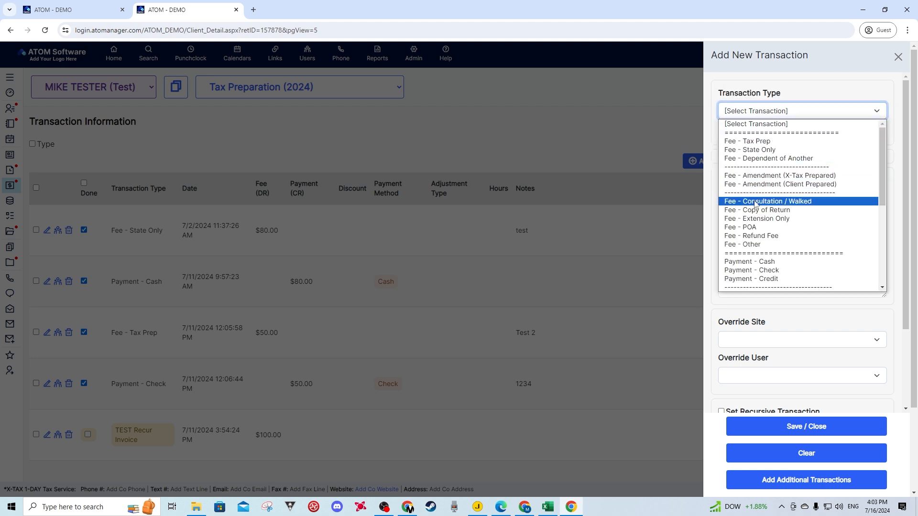
pyautogui.scroll(-5, 754, 202)
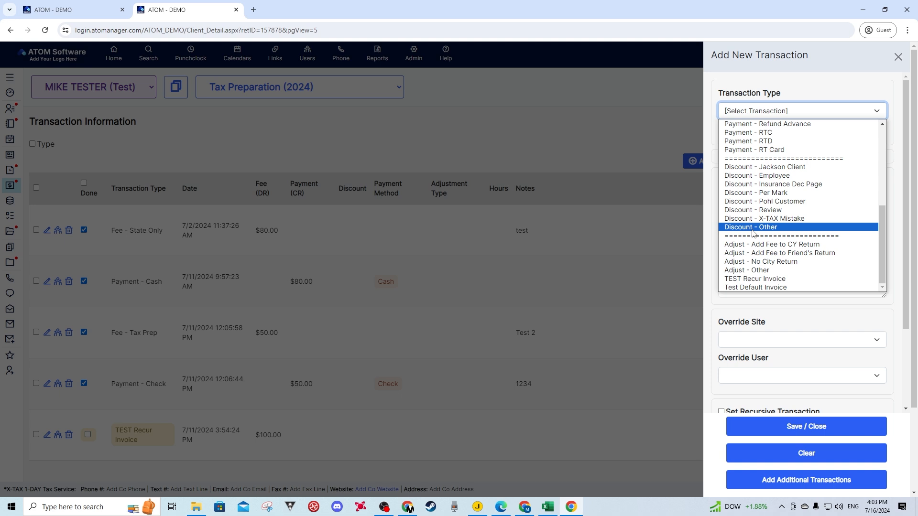
pyautogui.scroll(5, 752, 230)
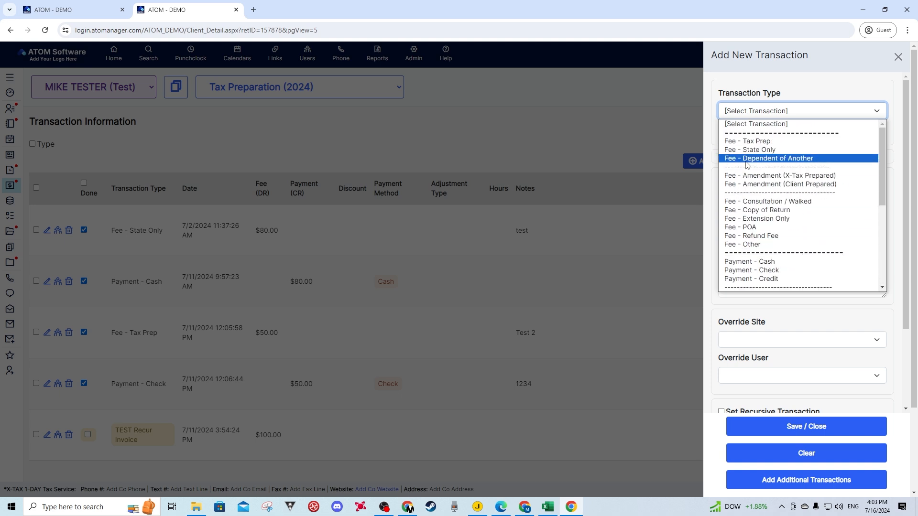
pyautogui.click(897, 57)
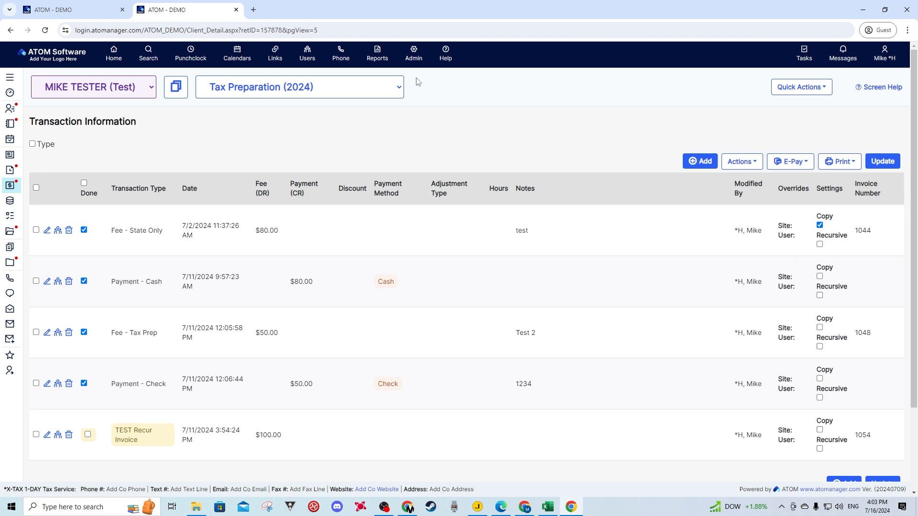
# - Open the Transaction Types configuration page in a new browser tab and look through its list
pyautogui.click(414, 53)
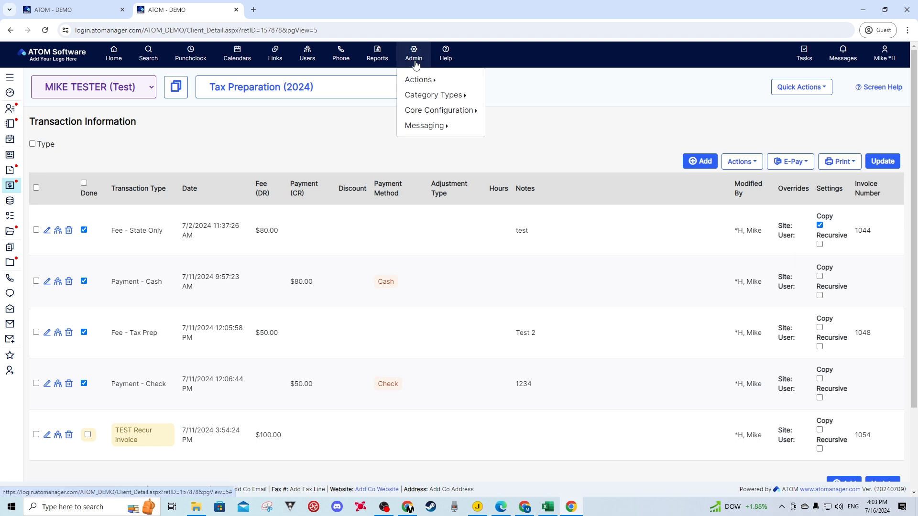
pyautogui.moveTo(422, 94)
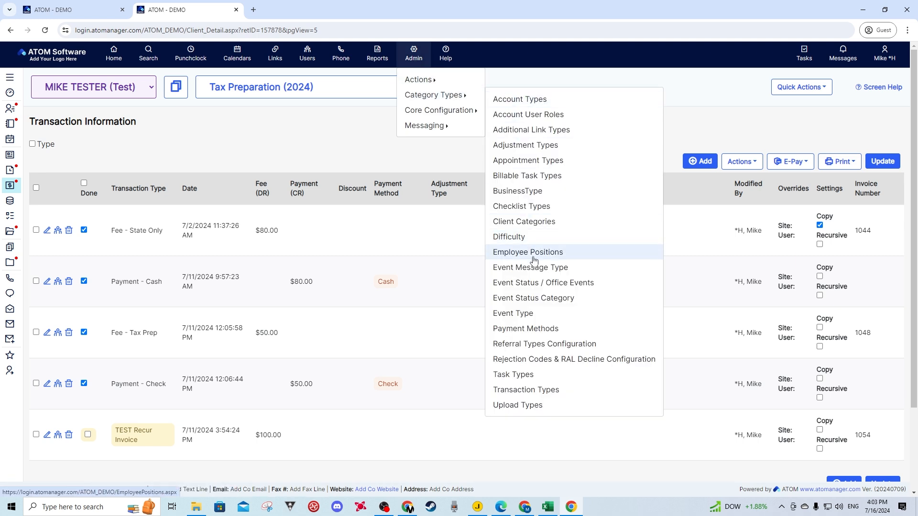
pyautogui.rightClick(517, 392)
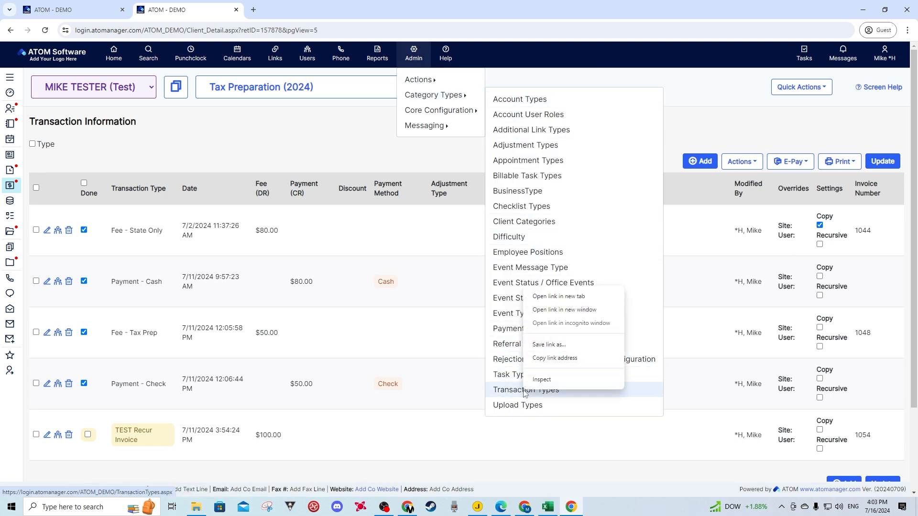
pyautogui.click(545, 299)
pyautogui.click(296, 10)
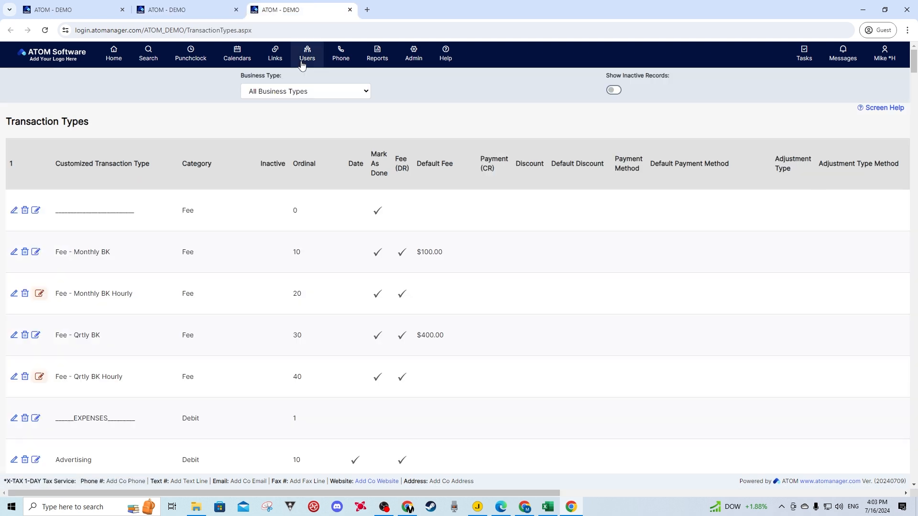
pyautogui.scroll(-4, 138, 252)
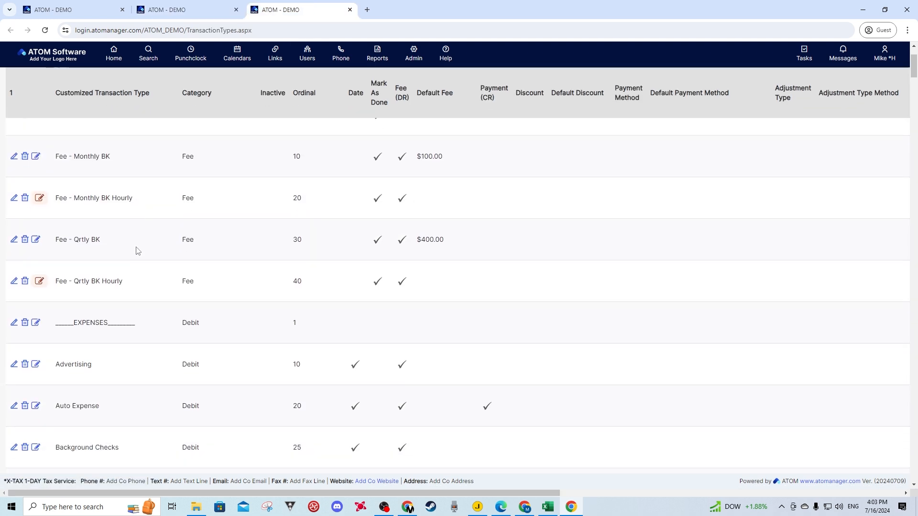
pyautogui.scroll(4, 138, 253)
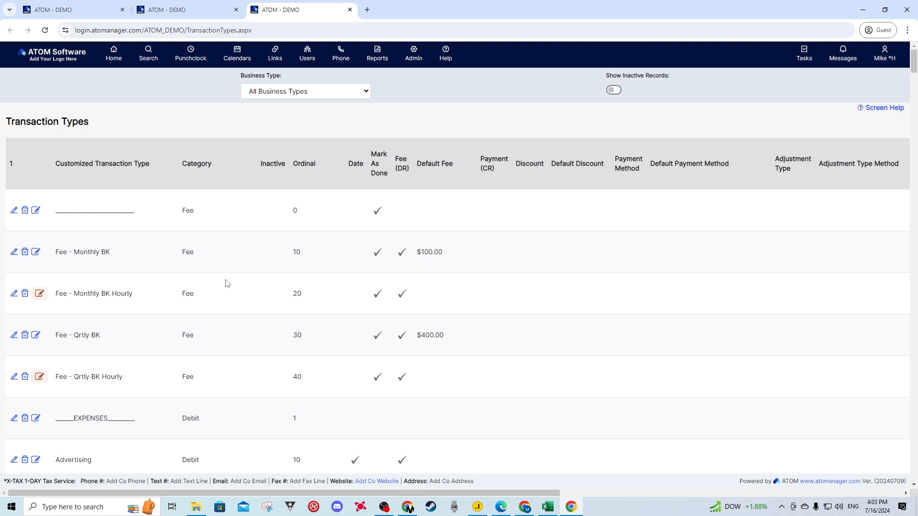
pyautogui.click(413, 54)
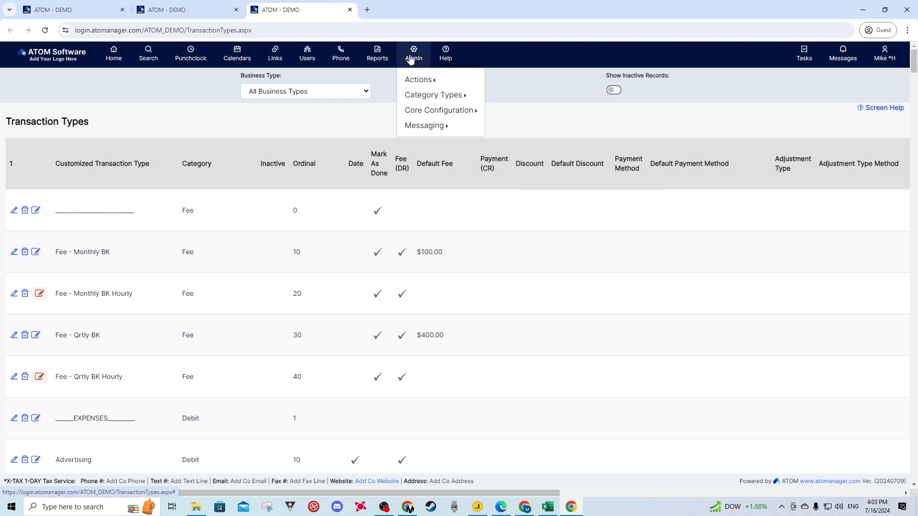
pyautogui.moveTo(418, 103)
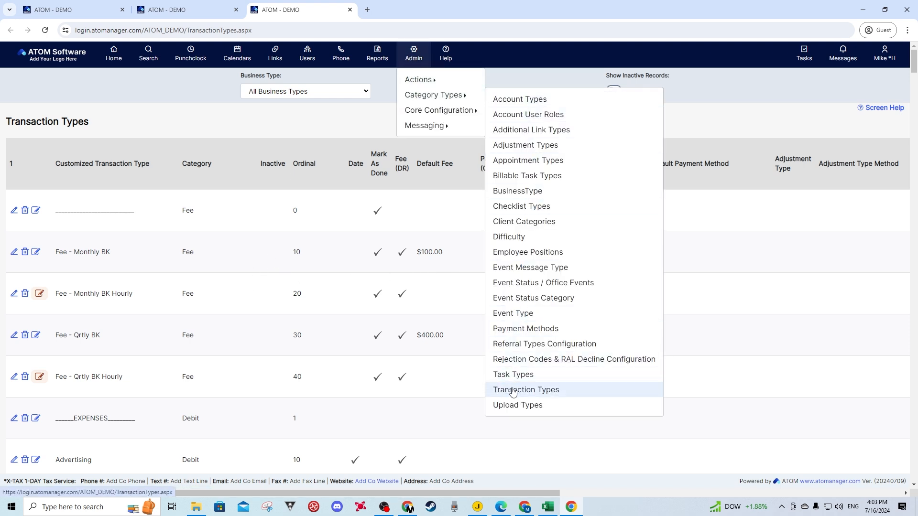
# - Return to the client's transactions and start a new Fee - Tax Prep transaction with a fee of 50 and 1 hour
pyautogui.hotkey('ctrl', 'shift', 'Tab')
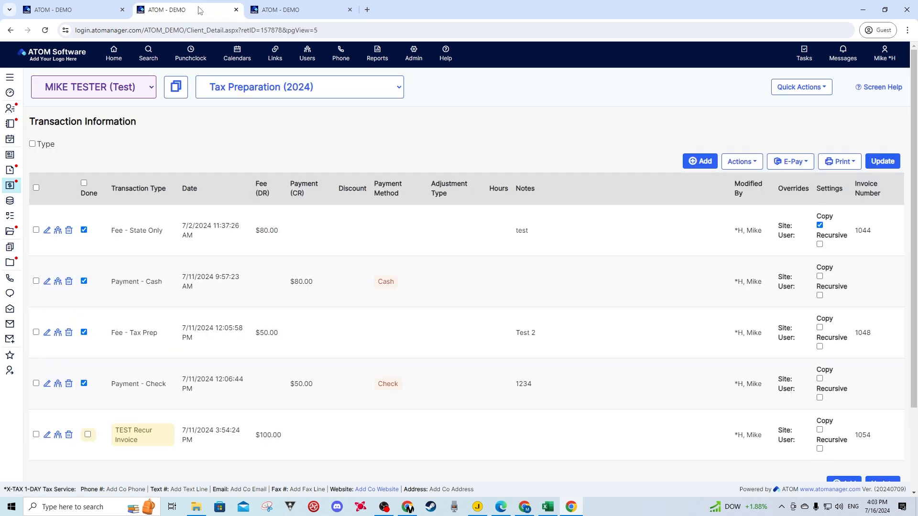
pyautogui.click(696, 161)
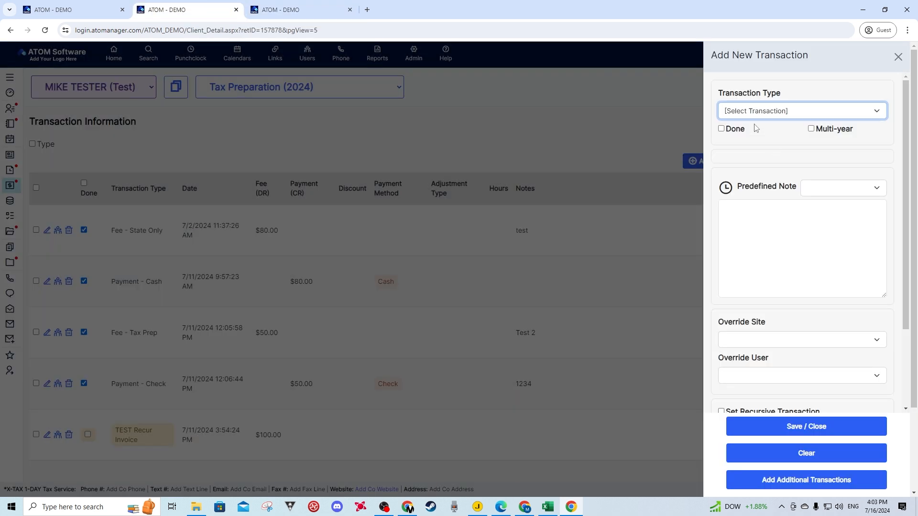
pyautogui.click(752, 114)
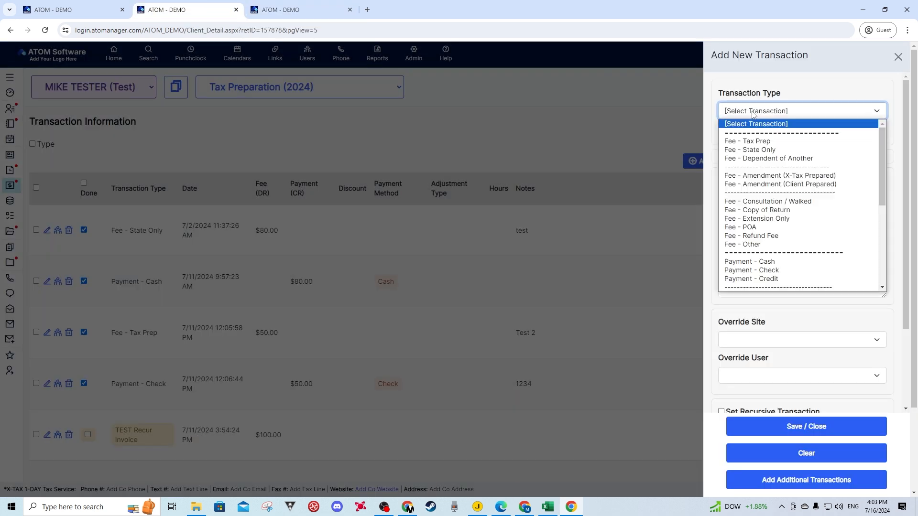
pyautogui.click(753, 141)
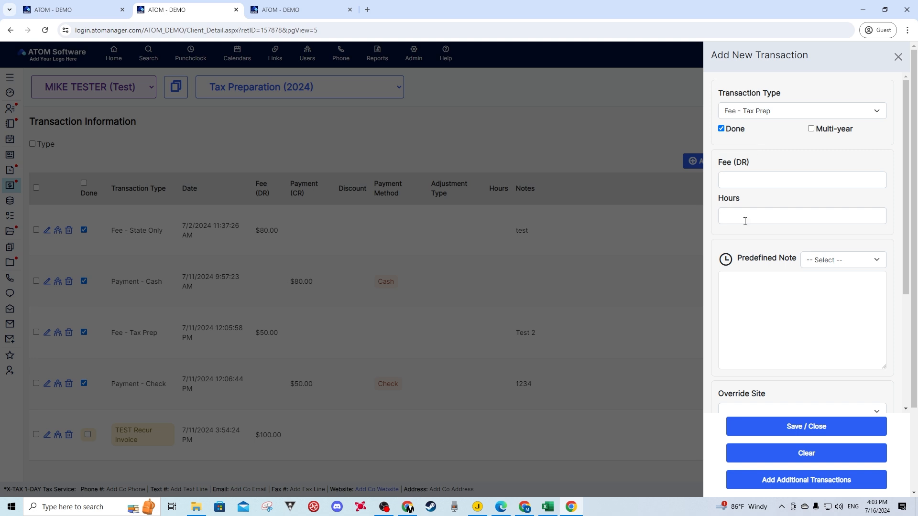
pyautogui.click(736, 179)
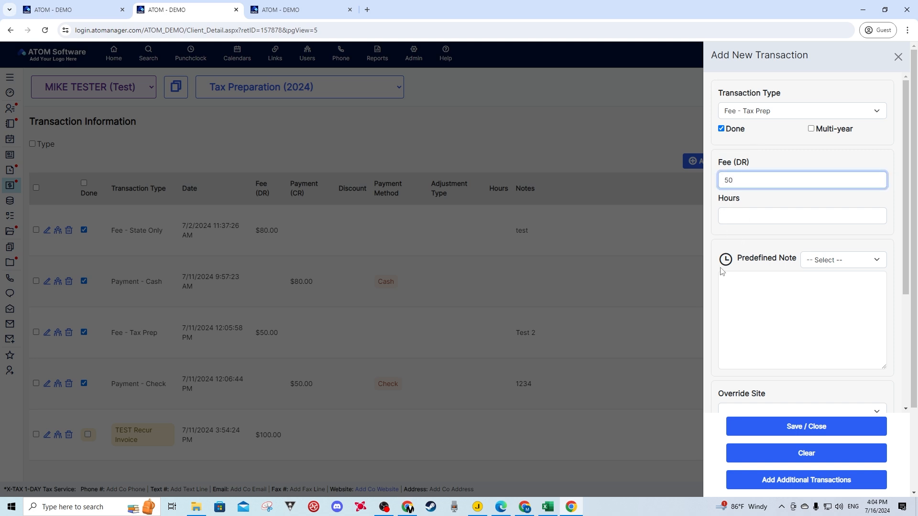
pyautogui.click(735, 218)
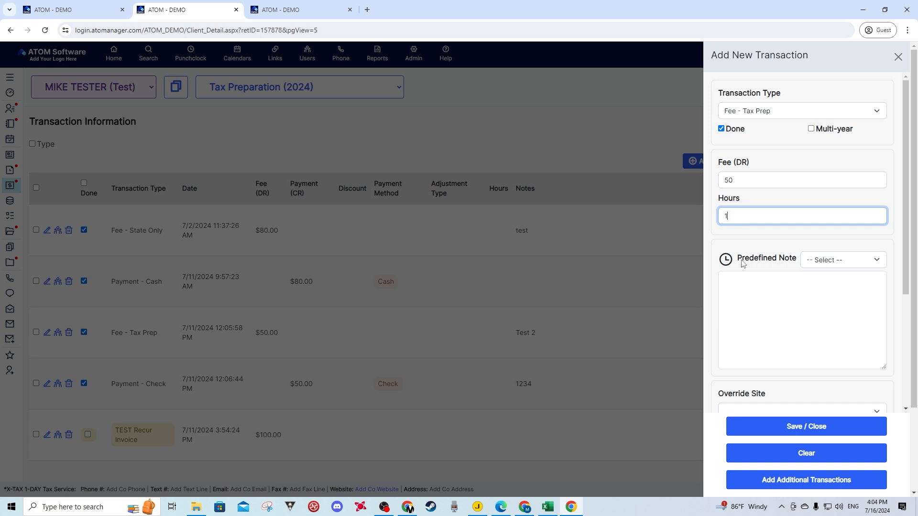
# - Fill the transaction's note with the Tax Prep Fee predefined note and add a date and time stamp
pyautogui.scroll(-2, 739, 300)
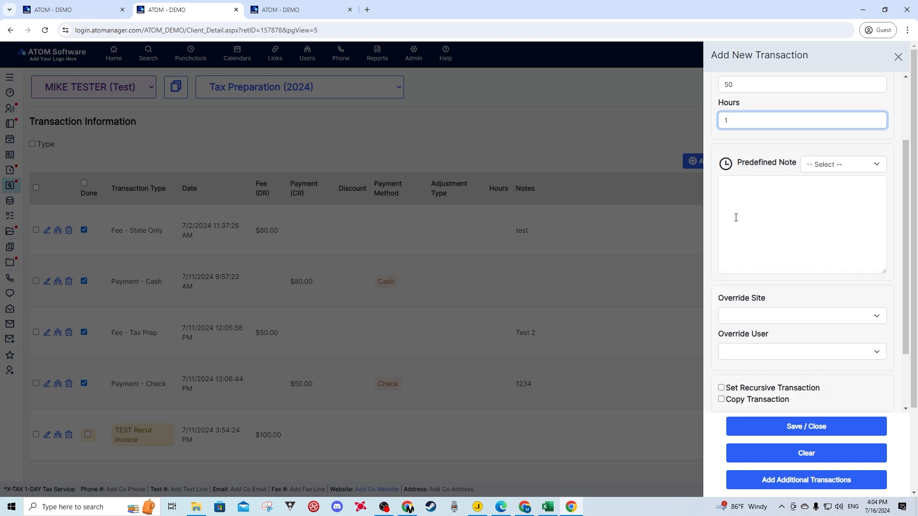
pyautogui.click(748, 192)
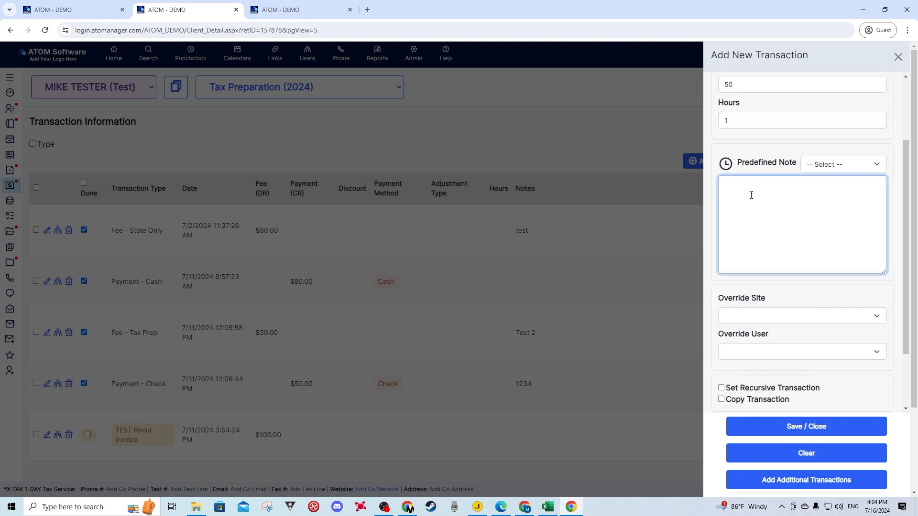
pyautogui.click(830, 165)
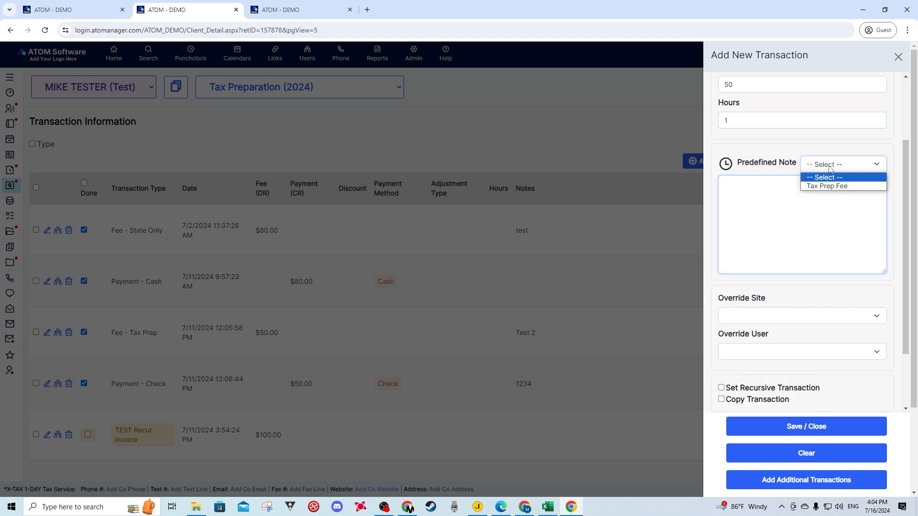
pyautogui.click(816, 187)
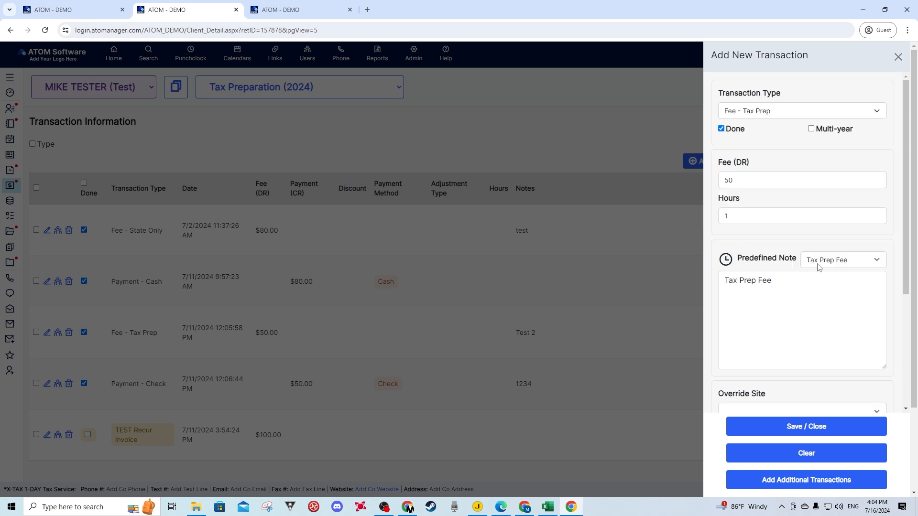
pyautogui.moveTo(778, 283); pyautogui.dragTo(726, 282)
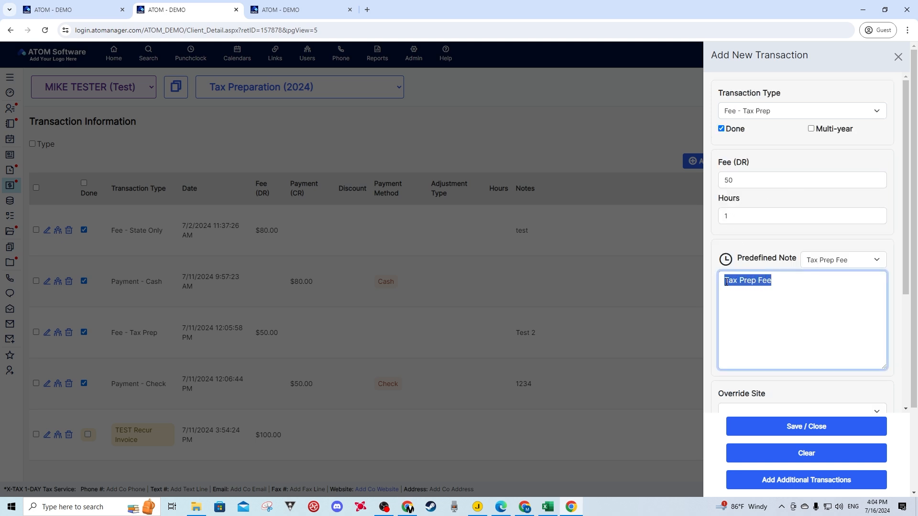
pyautogui.click(772, 286)
pyautogui.click(725, 260)
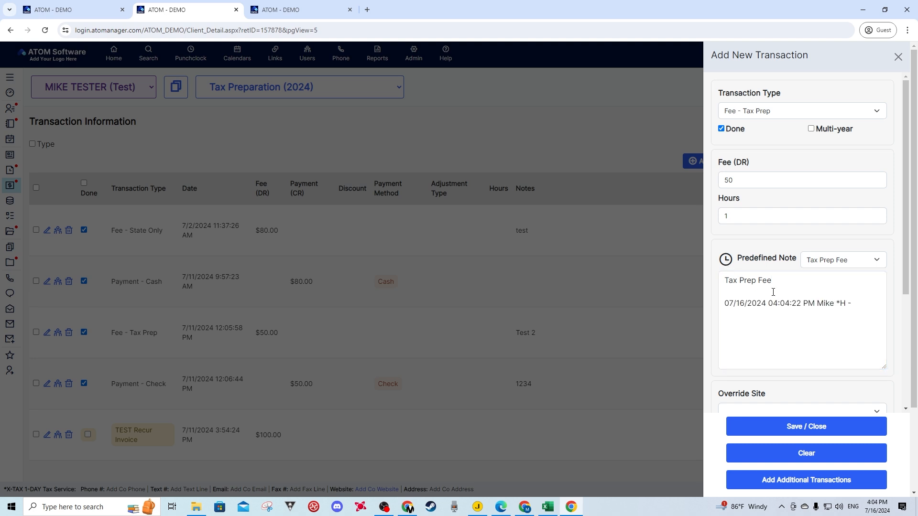
# - Add "fdafdaf" after the note's time stamp and "fdafdafda" below it, and save and close the transaction
pyautogui.click(867, 305)
pyautogui.write('fdafdaf')
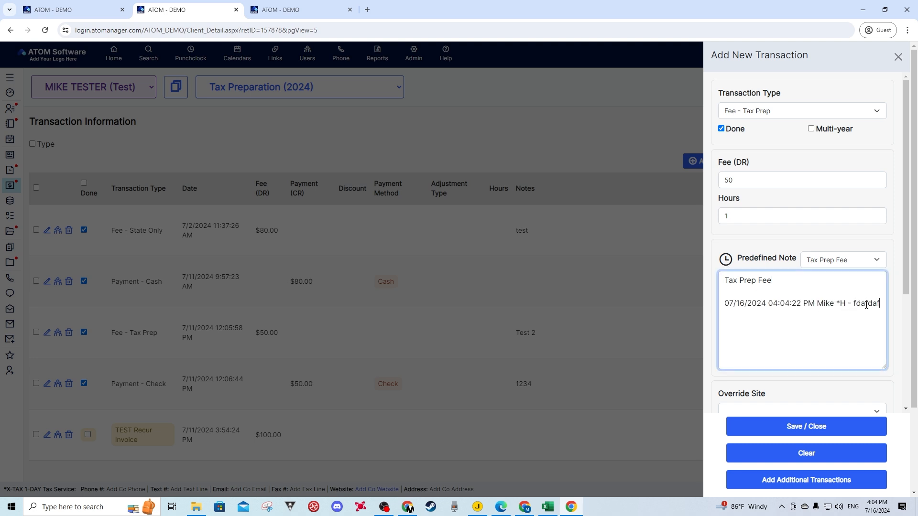
pyautogui.press('Return')
pyautogui.write('fdafdafda')
pyautogui.click(797, 427)
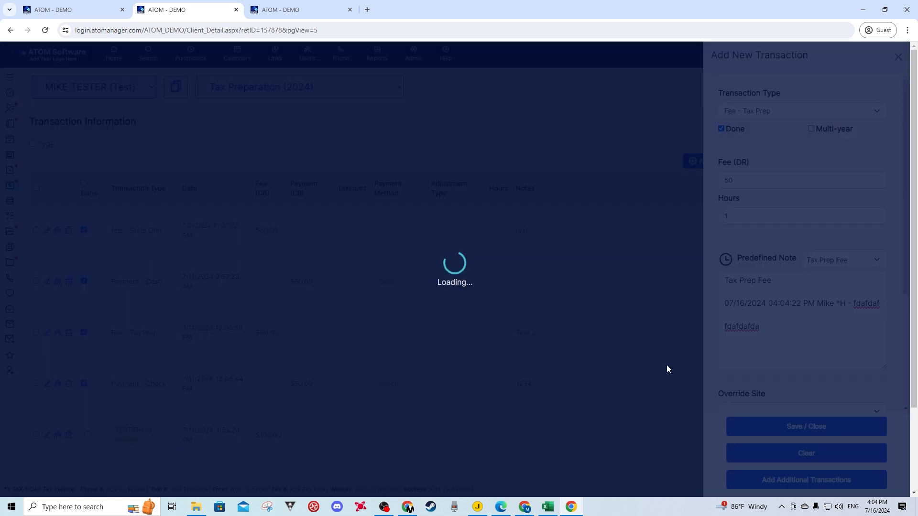
# - Review the saved fee in the transaction list and start a new transaction of type Payment - Cash
pyautogui.scroll(-3, 595, 362)
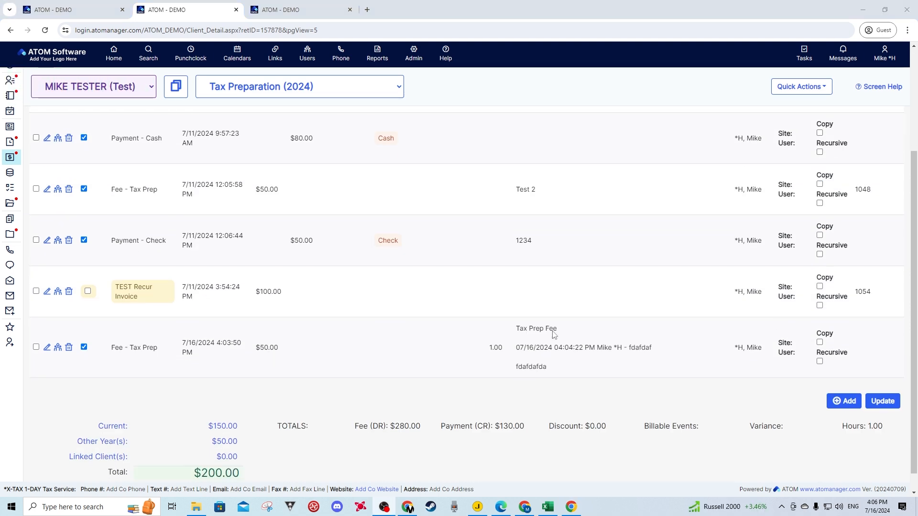
pyautogui.scroll(3, 554, 334)
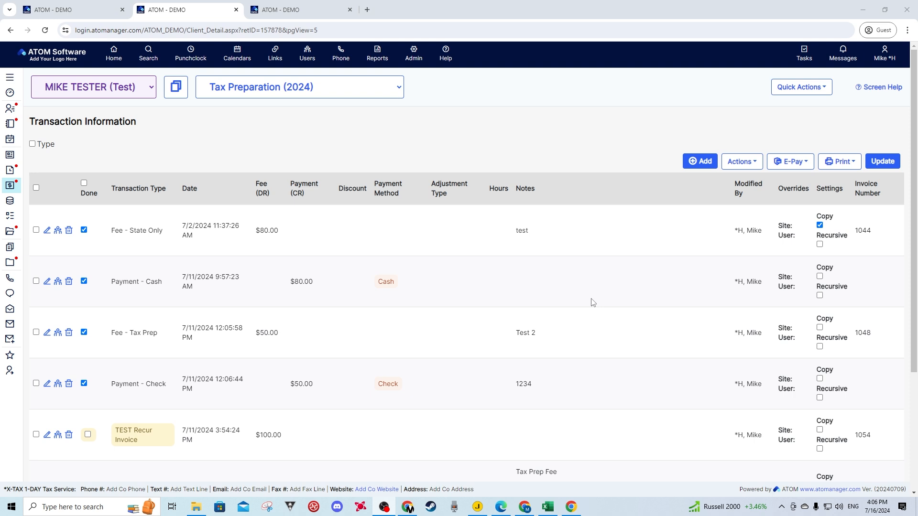
pyautogui.scroll(-3, 593, 303)
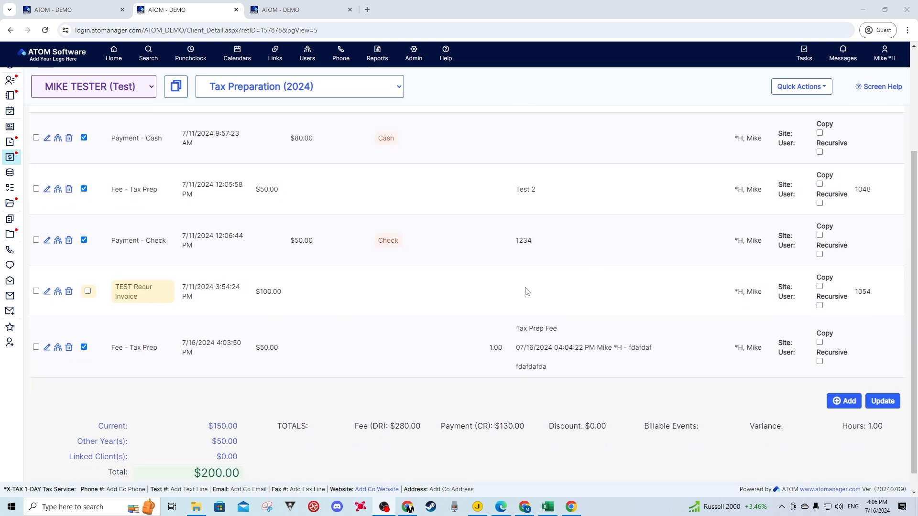
pyautogui.scroll(3, 624, 253)
pyautogui.click(700, 161)
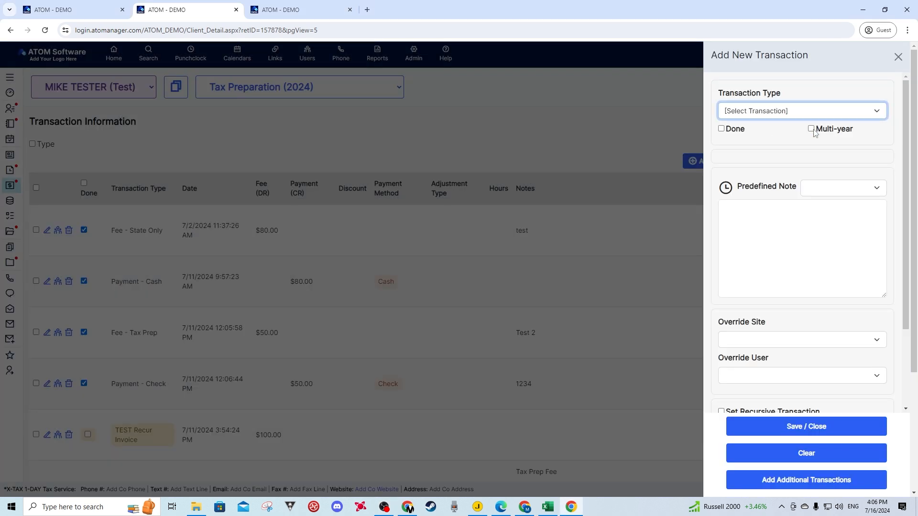
pyautogui.click(770, 111)
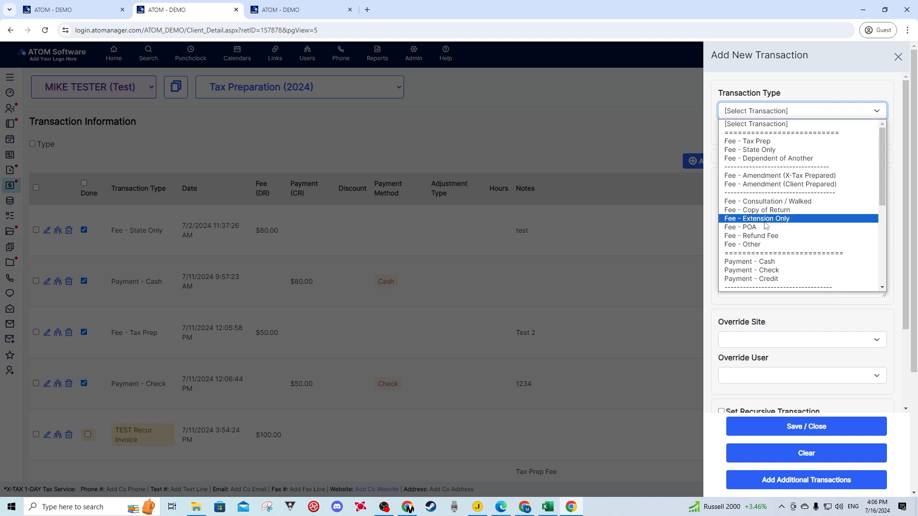
pyautogui.scroll(-4, 761, 273)
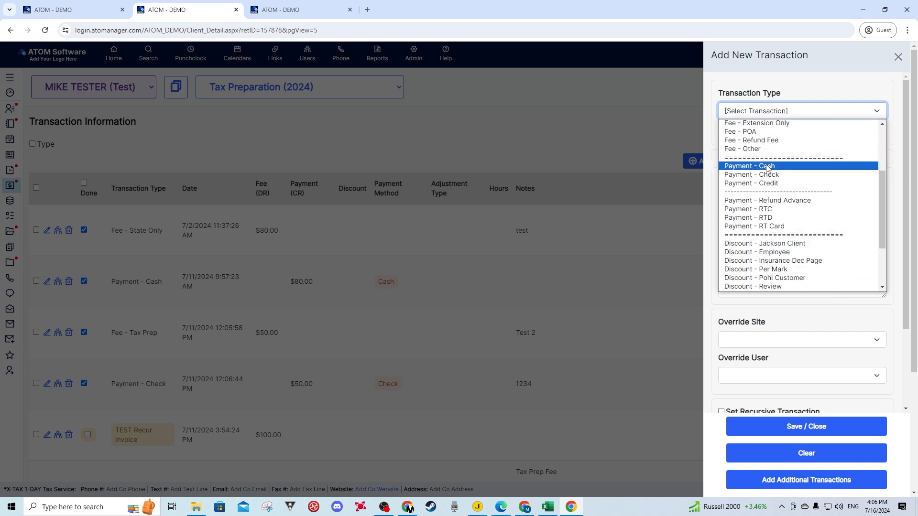
pyautogui.click(749, 166)
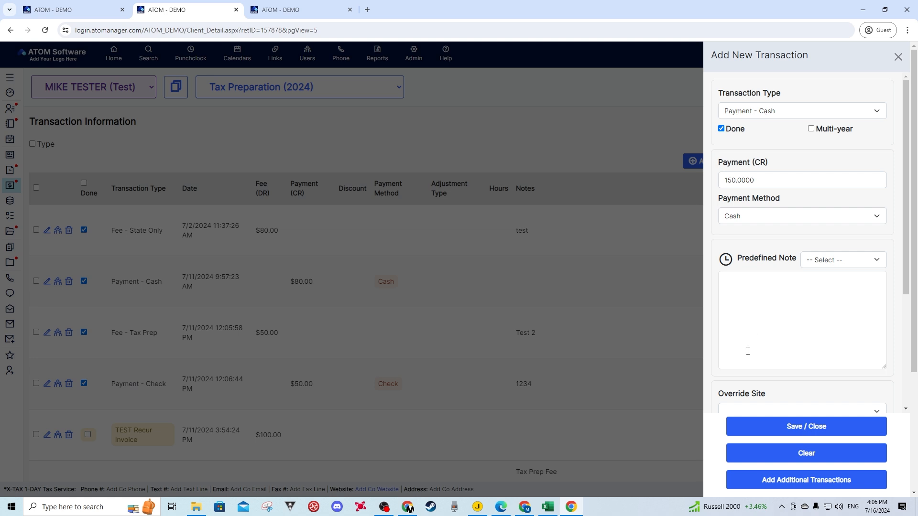
pyautogui.scroll(-2, 755, 309)
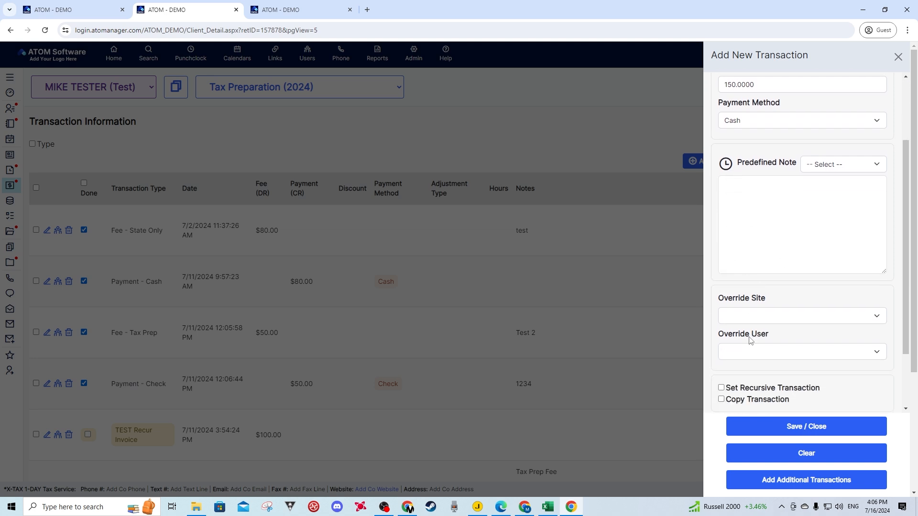
pyautogui.scroll(-2, 751, 342)
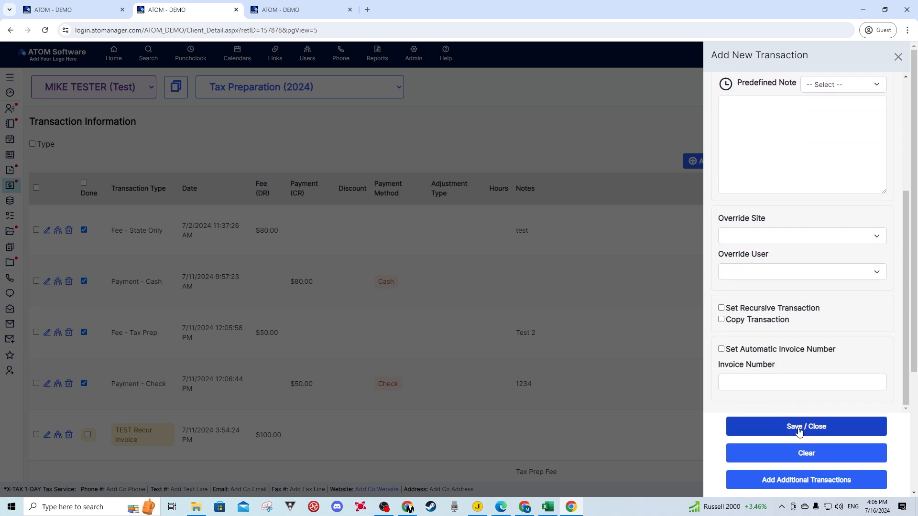
pyautogui.scroll(3, 727, 354)
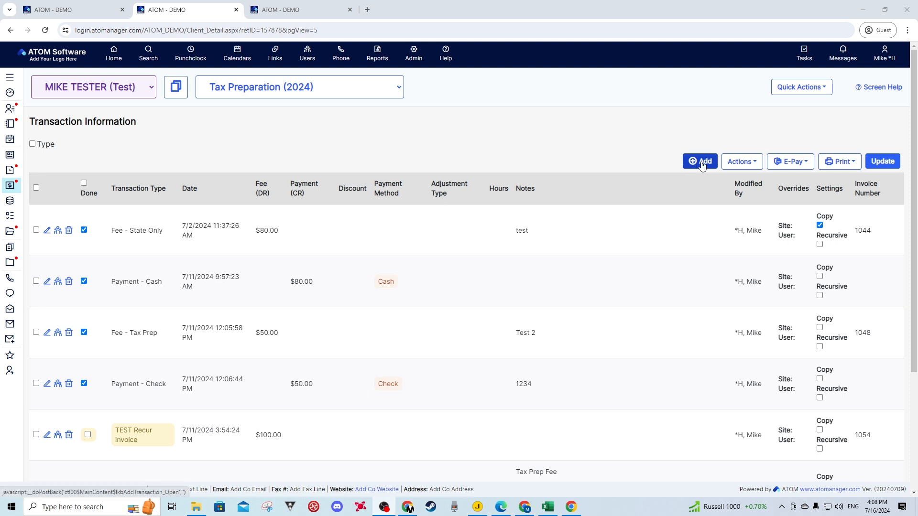
# - Start a new transaction of type Fee - Tax Prep and clear its Done mark
pyautogui.click(701, 162)
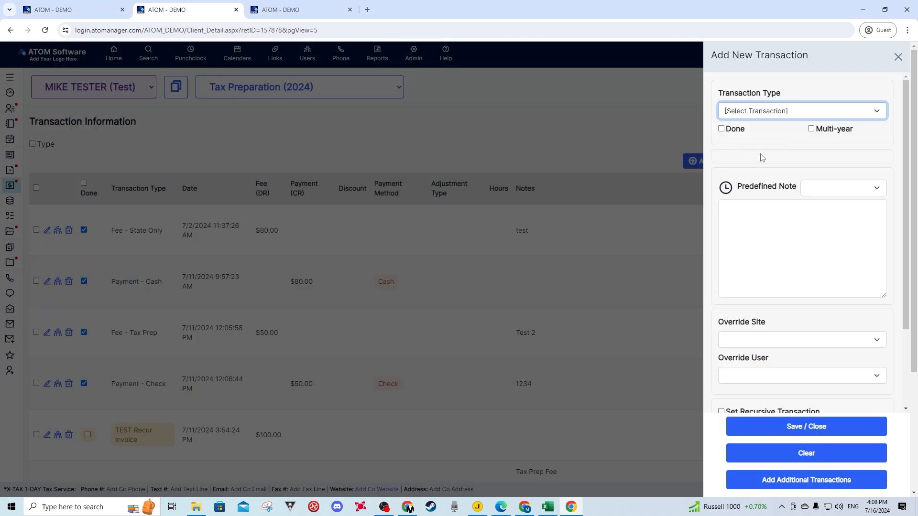
pyautogui.moveTo(743, 130); pyautogui.dragTo(735, 130)
pyautogui.click(742, 143)
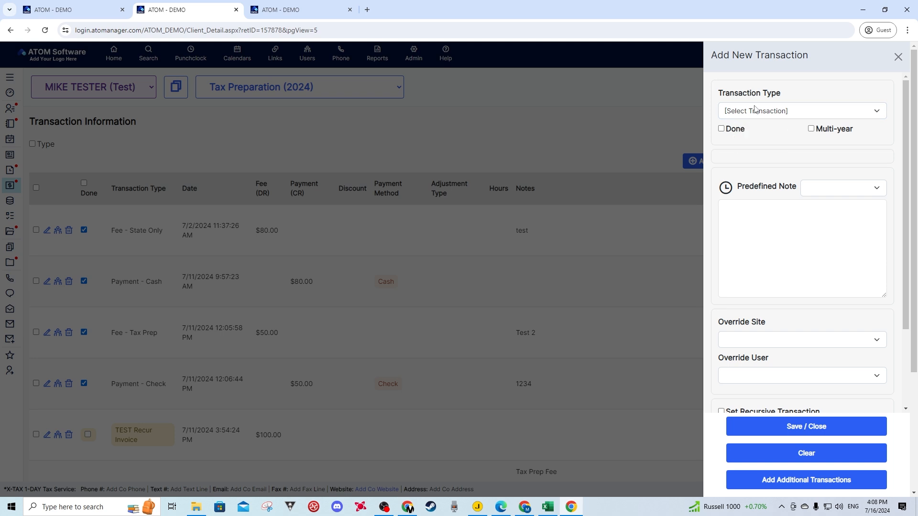
pyautogui.click(755, 110)
pyautogui.click(753, 143)
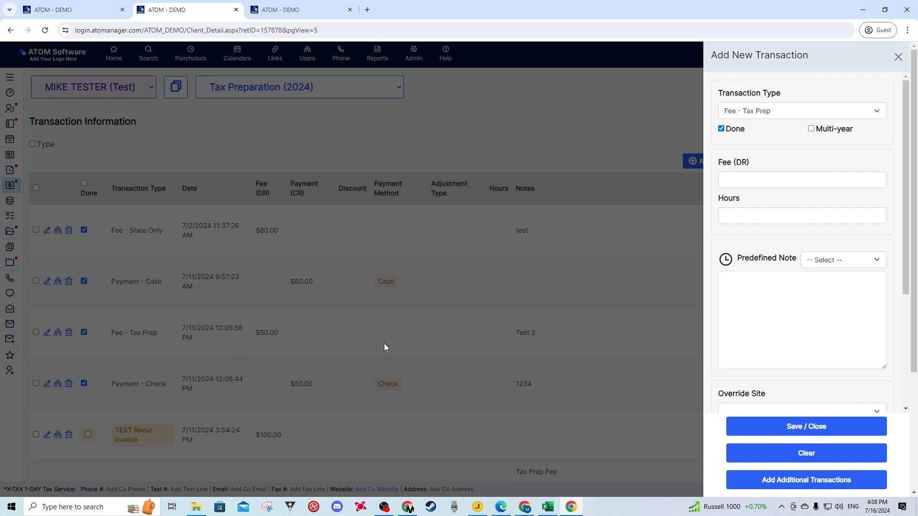
pyautogui.click(721, 130)
pyautogui.scroll(-2, 137, 423)
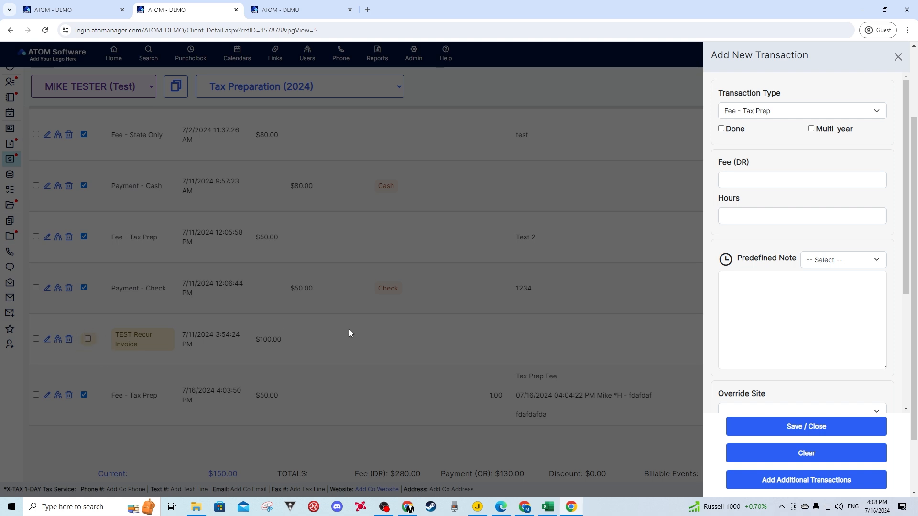
# - Make the transaction a multi-year Payment - Cash covering both the 2024 Payroll - XTax and 2024 Tax Preparation accounts
pyautogui.click(810, 129)
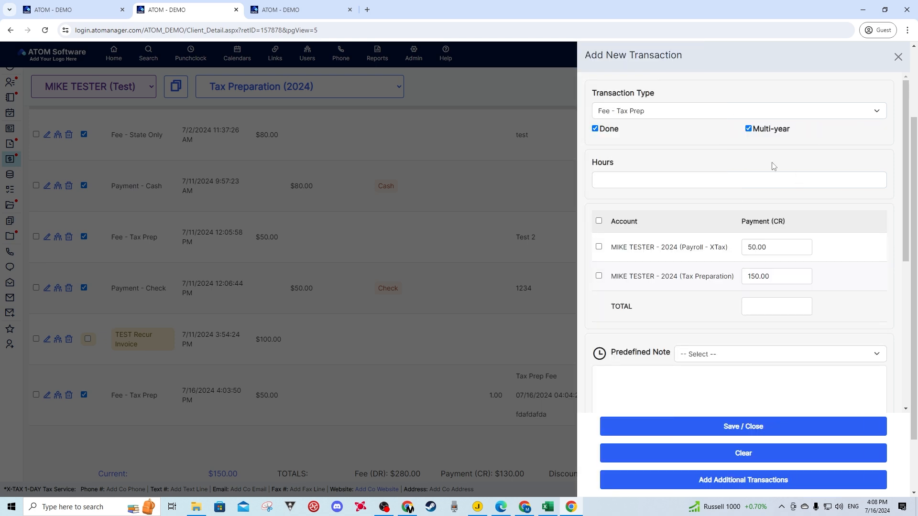
pyautogui.click(701, 115)
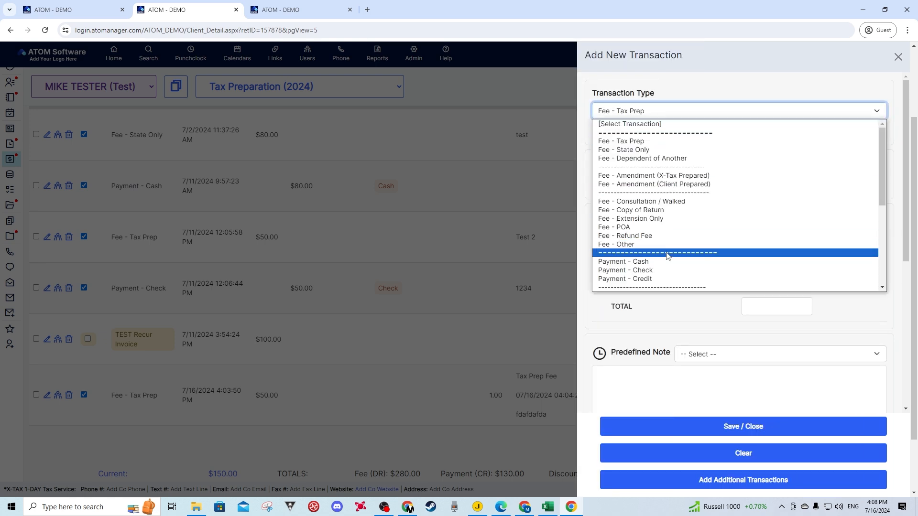
pyautogui.click(635, 263)
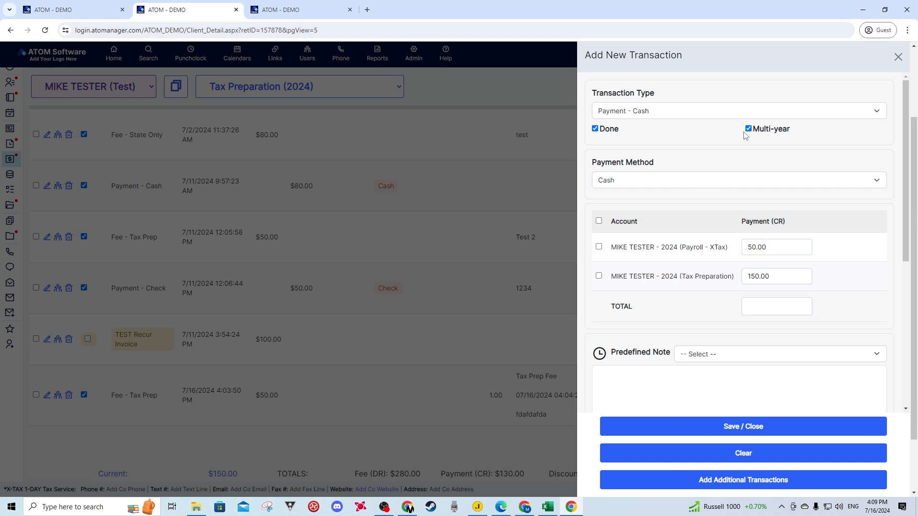
pyautogui.click(599, 247)
pyautogui.click(599, 277)
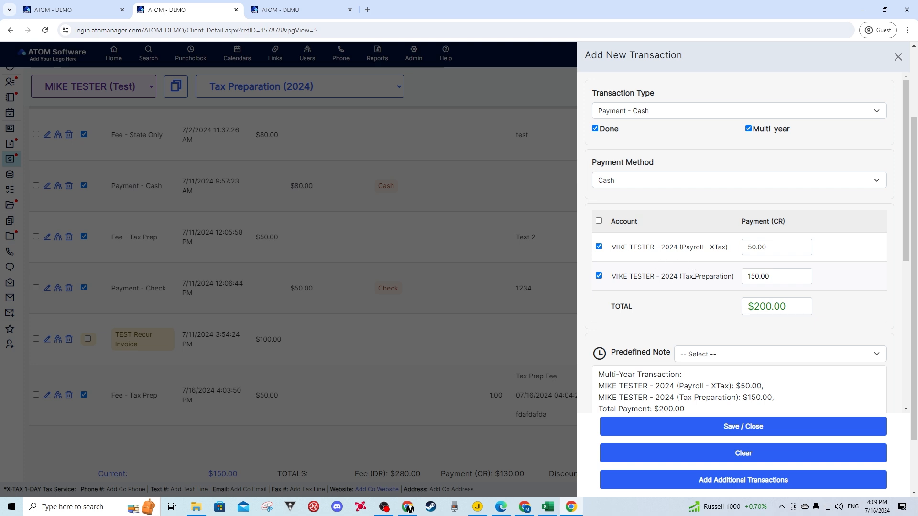
# - Set the 2024 Tax Preparation account's payment to 50 and review the multi-year breakdown in the note
pyautogui.scroll(-1, 690, 342)
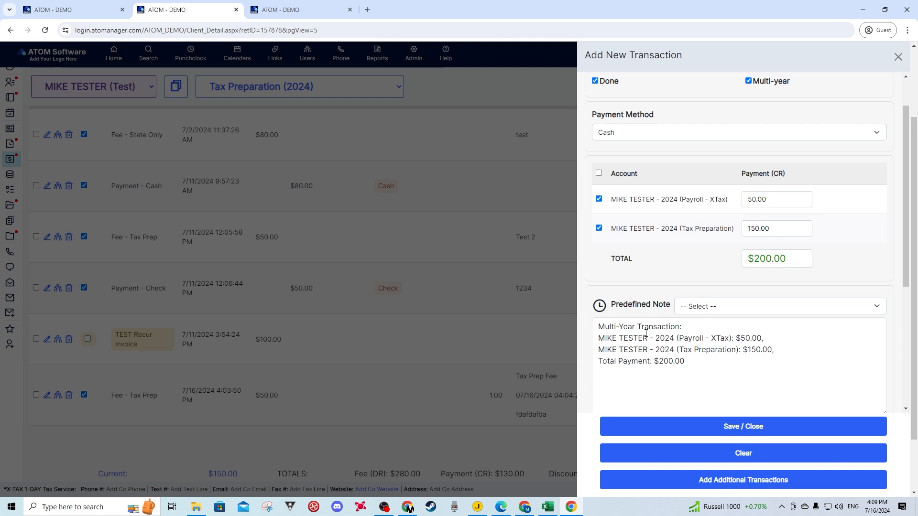
pyautogui.scroll(1, 765, 213)
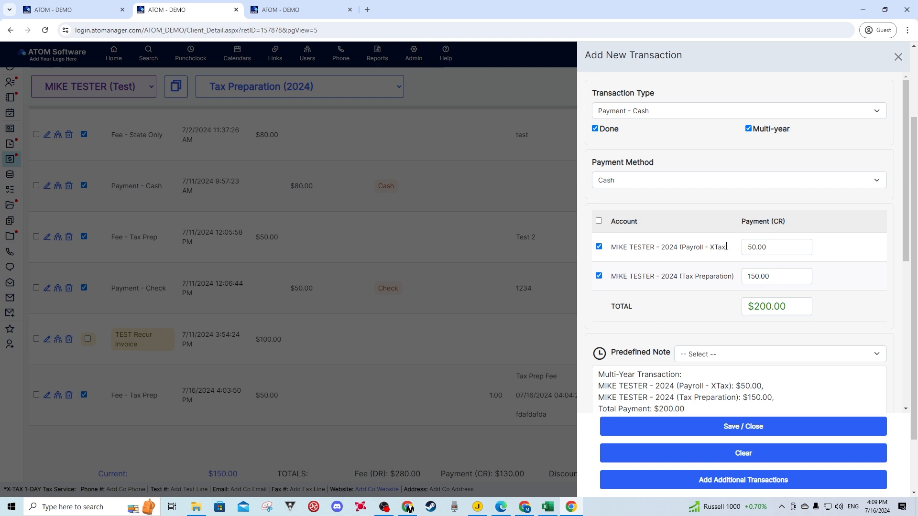
pyautogui.moveTo(772, 277); pyautogui.dragTo(740, 283)
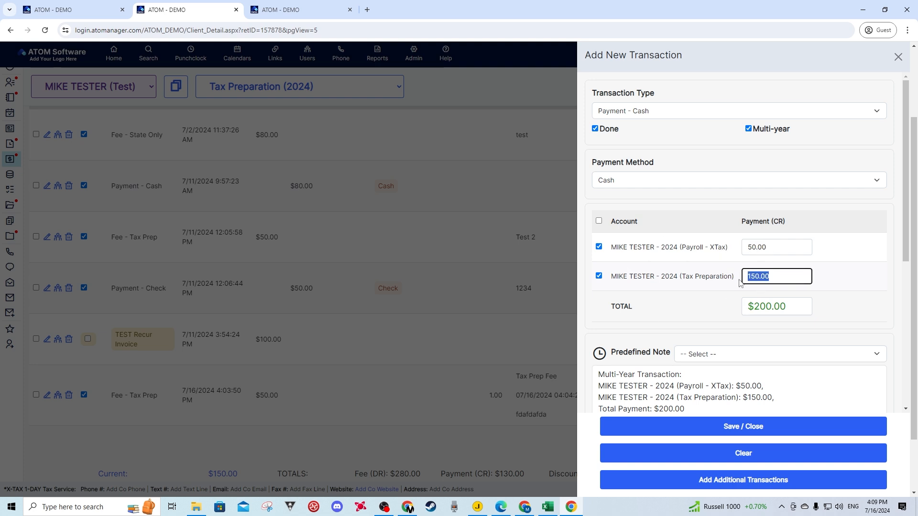
pyautogui.write('50')
pyautogui.click(860, 321)
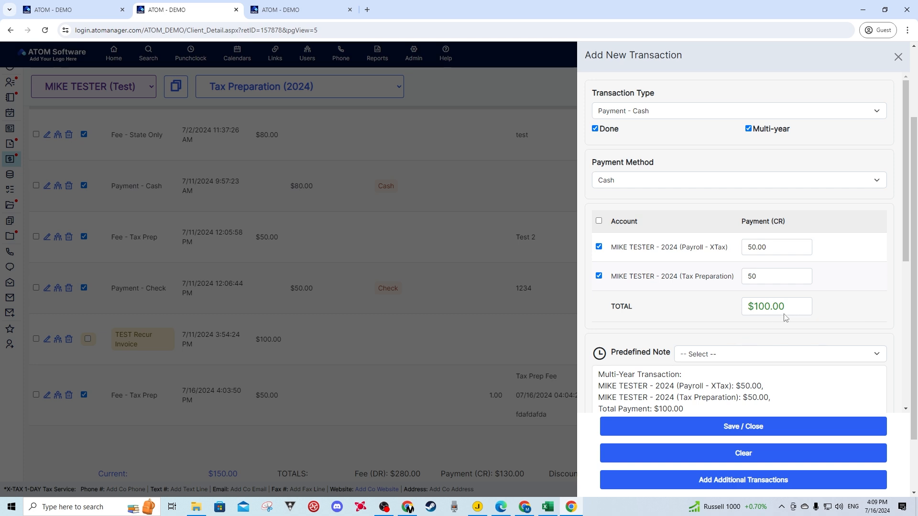
pyautogui.scroll(-1, 686, 357)
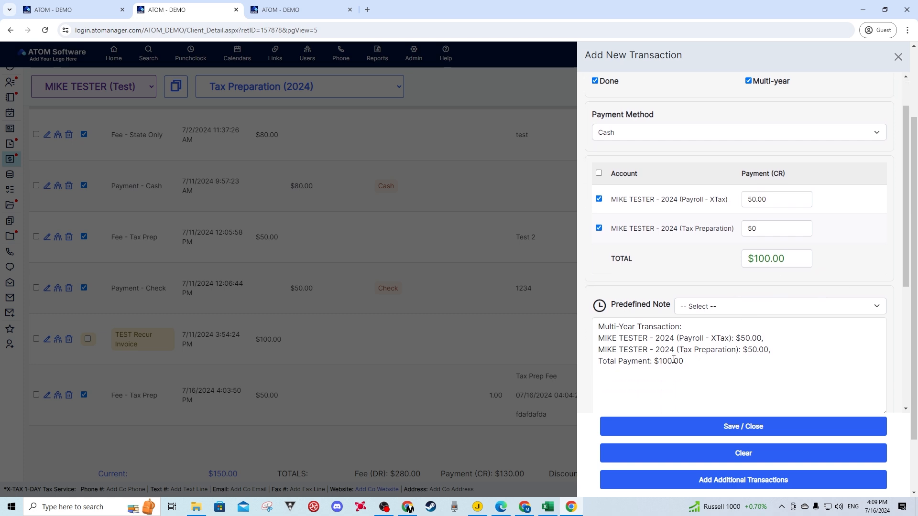
pyautogui.scroll(1, 684, 321)
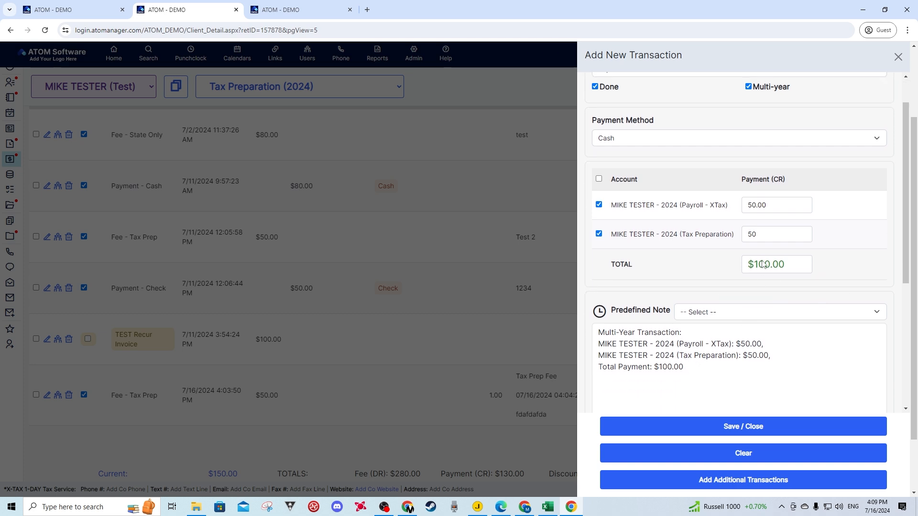
# - Turn off the transaction's Multi-year option and examine the single payment field
pyautogui.click(748, 128)
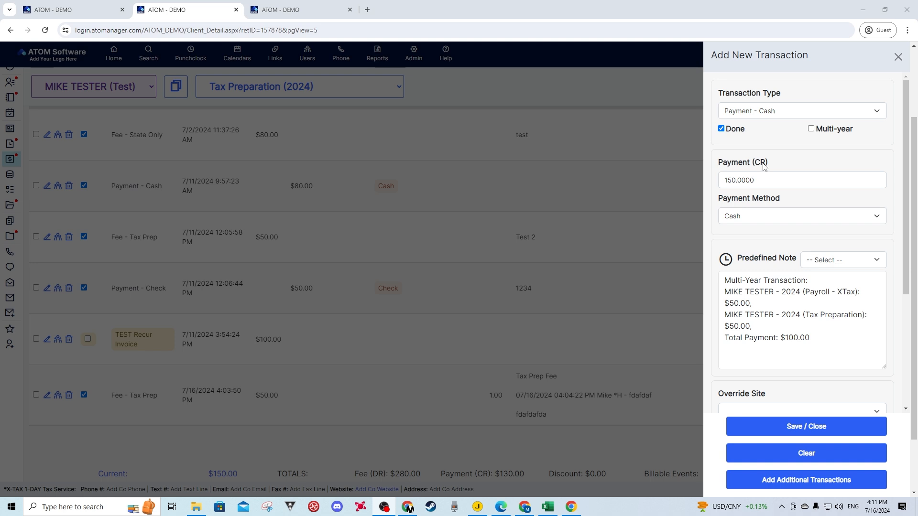
pyautogui.moveTo(761, 166); pyautogui.dragTo(728, 164)
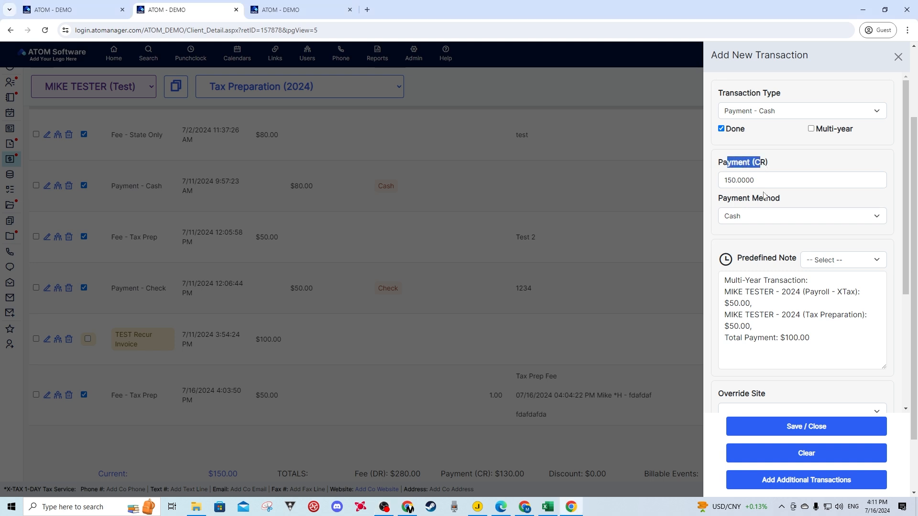
pyautogui.click(754, 117)
pyautogui.click(794, 91)
# - Switch the transaction type to Fee - Tax Prep to examine its fee and hours fields
pyautogui.click(755, 115)
pyautogui.click(748, 140)
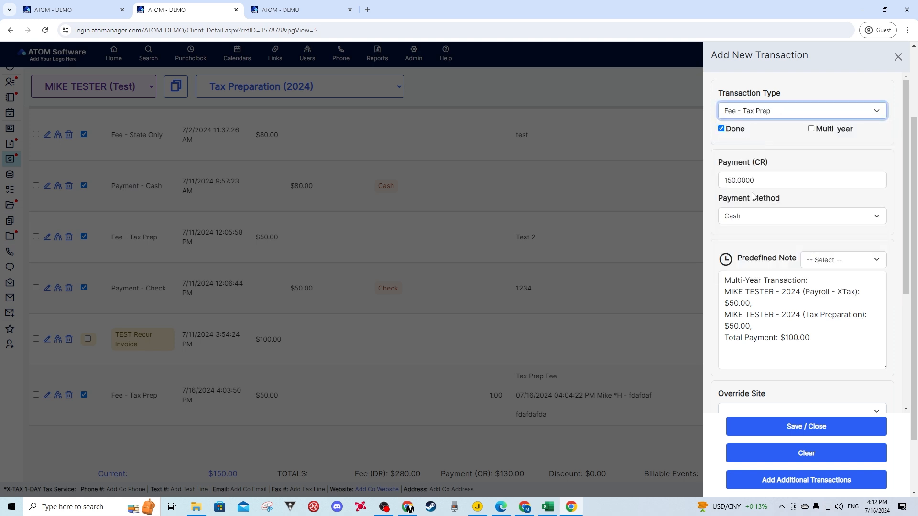
pyautogui.moveTo(747, 164); pyautogui.dragTo(728, 164)
pyautogui.doubleClick(740, 201)
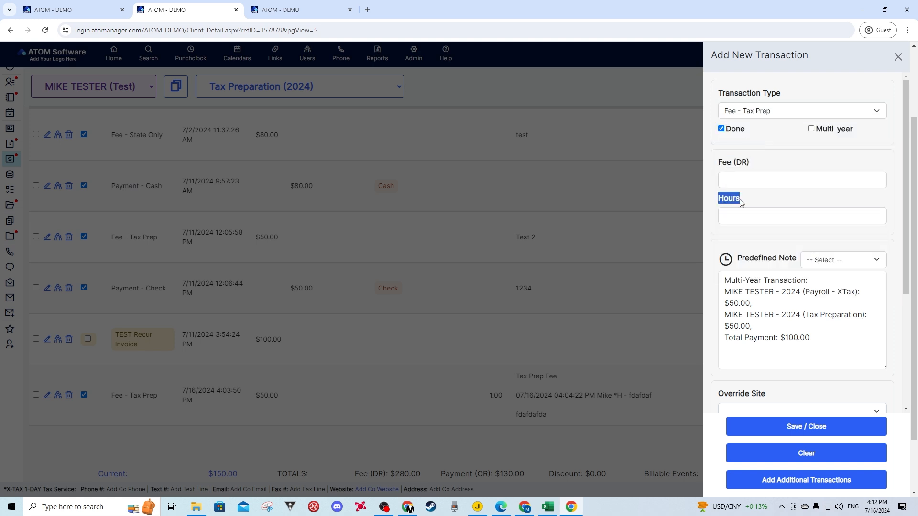
pyautogui.click(768, 140)
# - Try the types Discount - Jackson Client and Adjust - Add Fee to CY Return to compare their amount fields
pyautogui.click(761, 112)
pyautogui.scroll(-2, 765, 235)
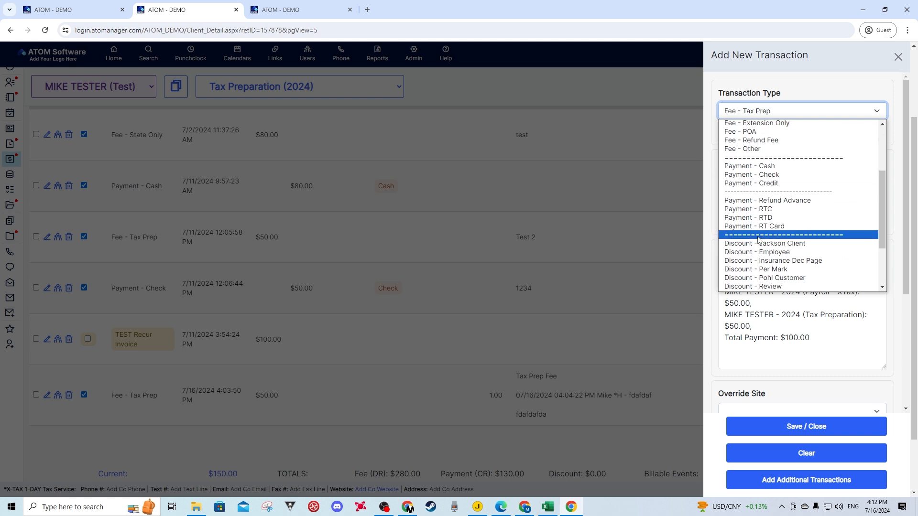
pyautogui.click(746, 245)
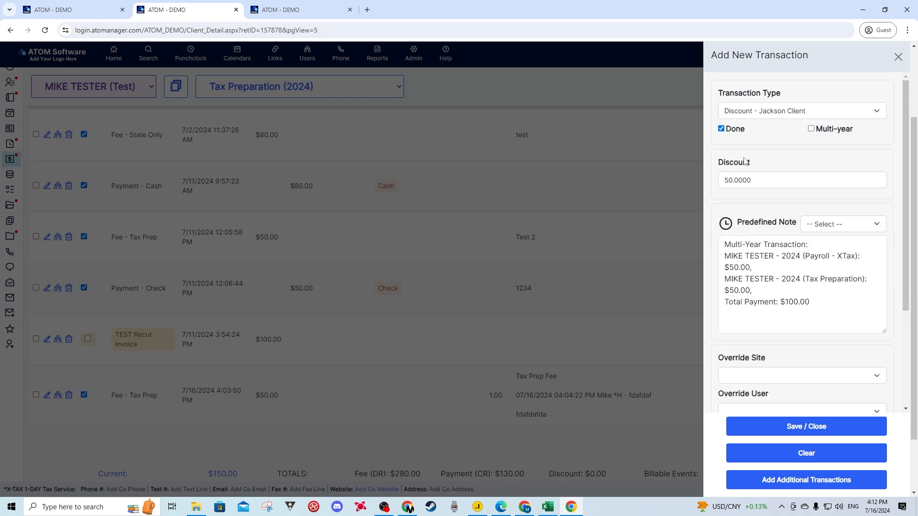
pyautogui.click(760, 112)
pyautogui.scroll(-3, 765, 229)
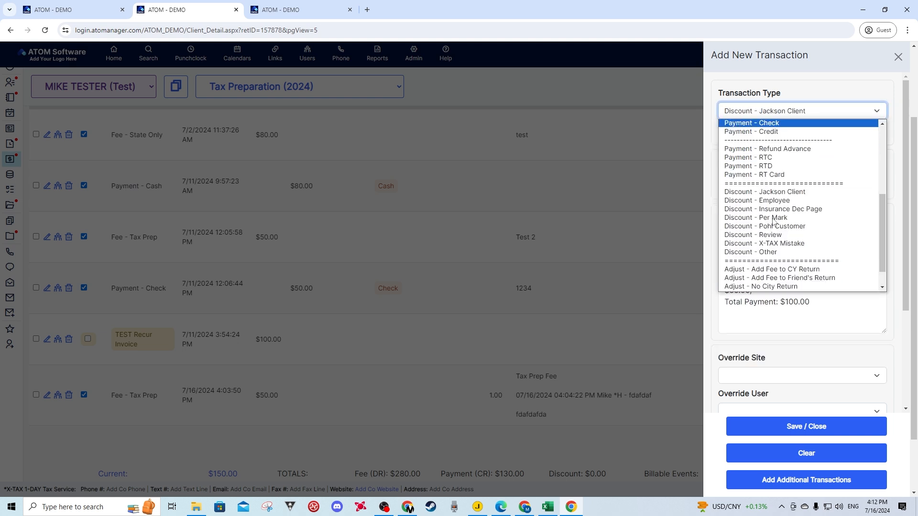
pyautogui.click(769, 270)
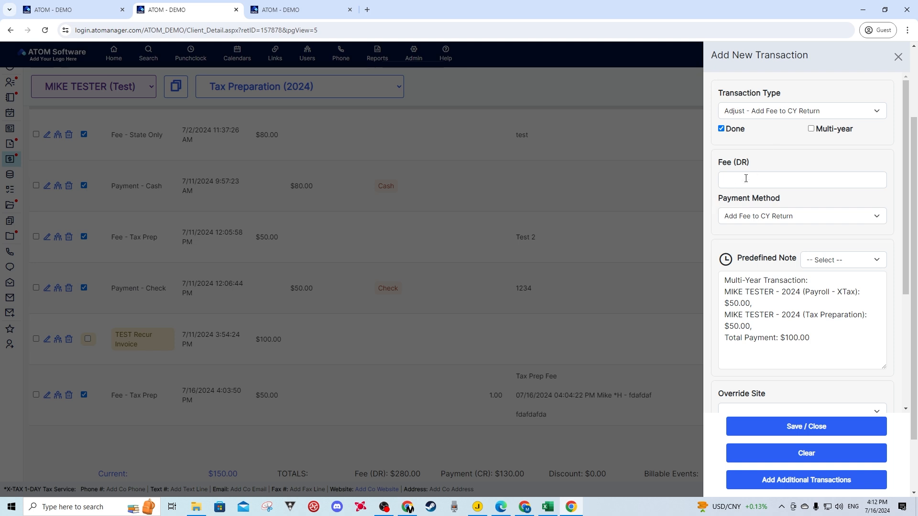
pyautogui.moveTo(752, 165); pyautogui.dragTo(732, 164)
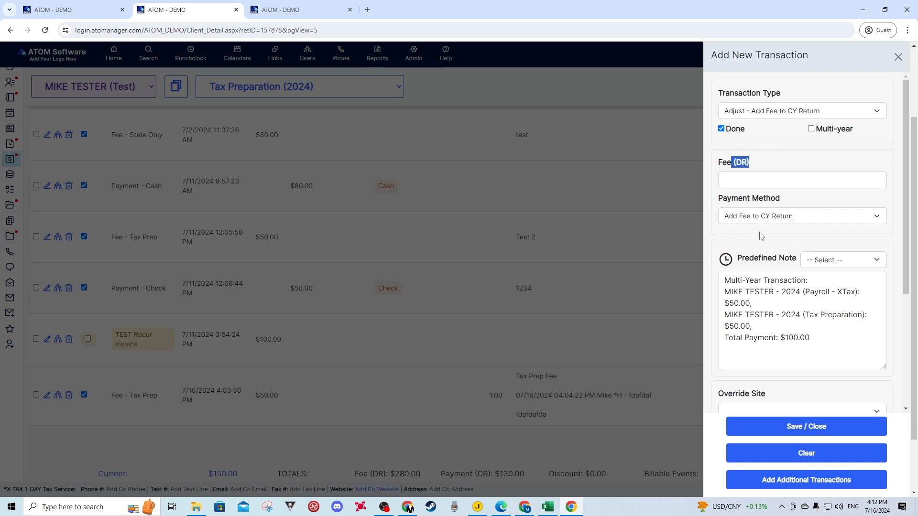
# - Set the transaction type back to Payment - Cash and look over the form's remaining fields
pyautogui.click(767, 112)
pyautogui.click(762, 136)
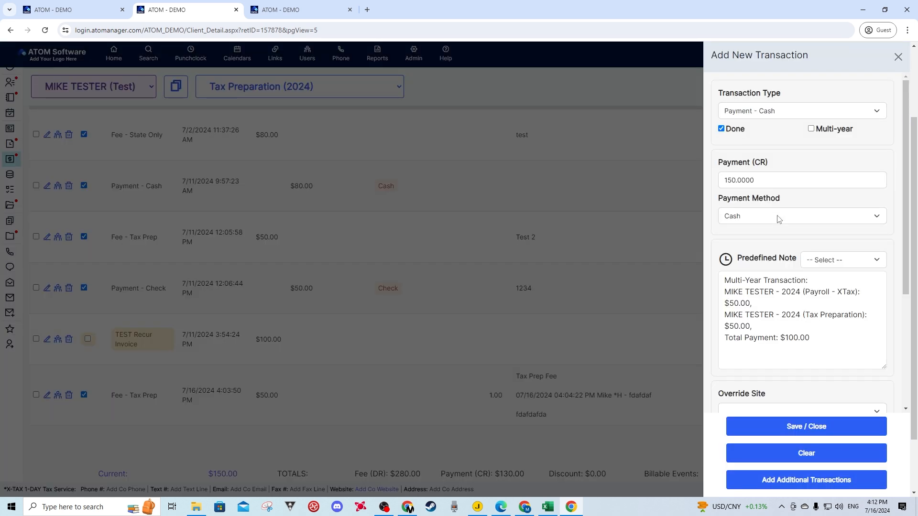
pyautogui.scroll(-3, 812, 160)
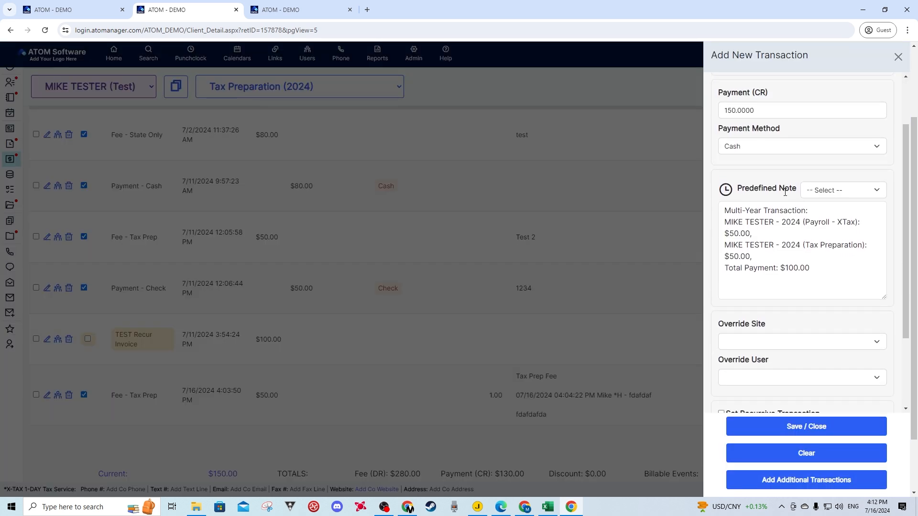
pyautogui.scroll(1, 789, 205)
pyautogui.scroll(-4, 783, 243)
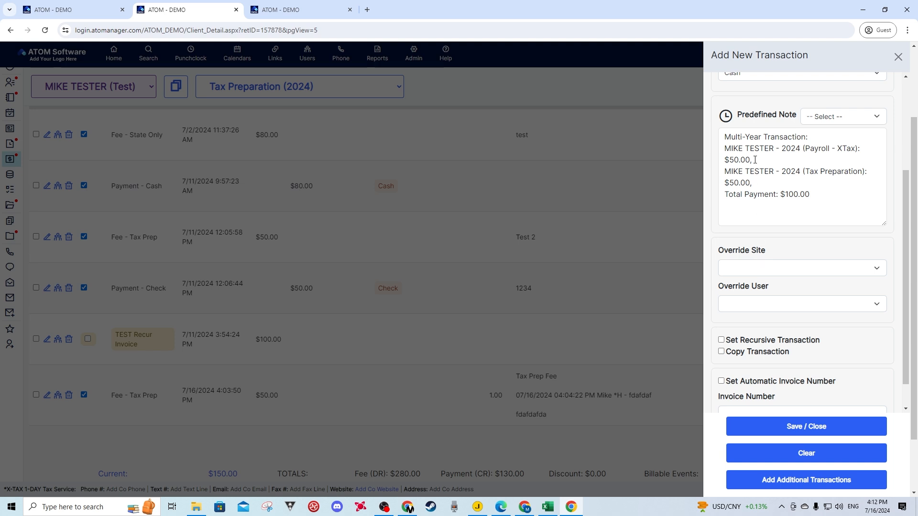
pyautogui.scroll(2, 759, 263)
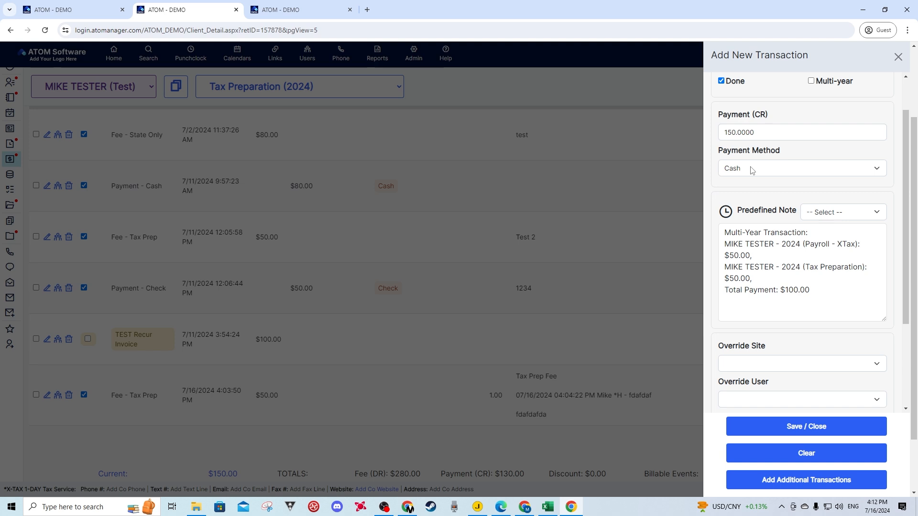
pyautogui.scroll(-1, 754, 182)
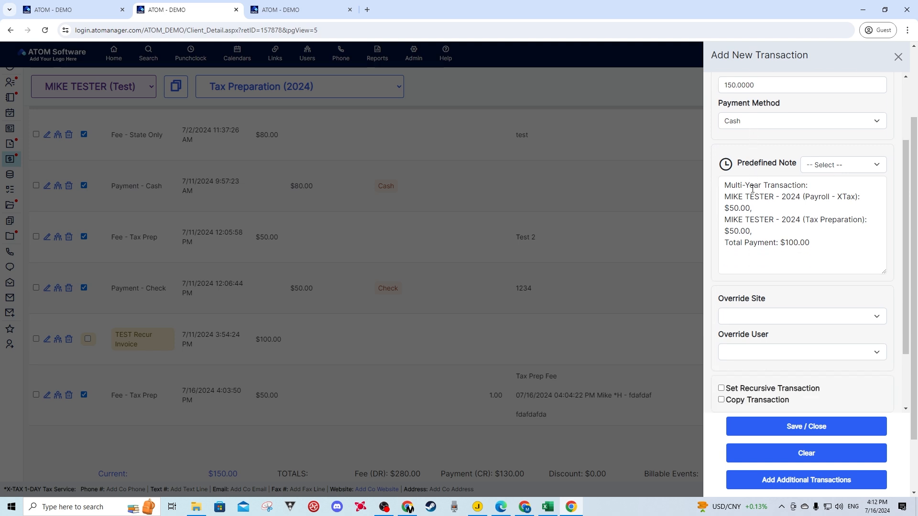
# - Set the transaction's override site to JC and choose the first listed user as the override user
pyautogui.click(743, 320)
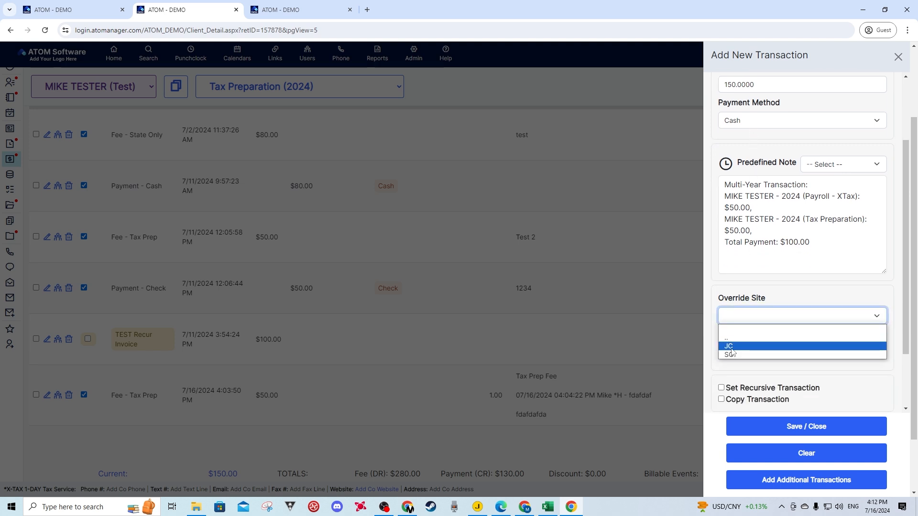
pyautogui.click(733, 351)
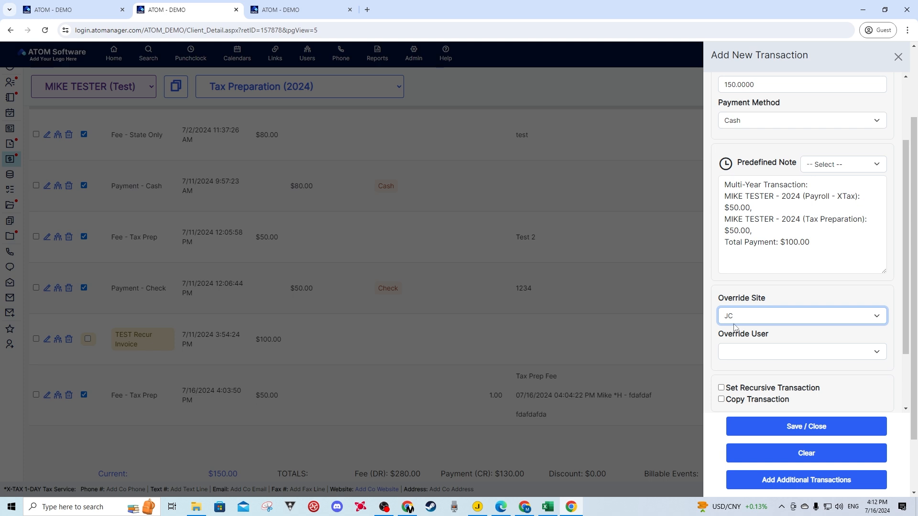
pyautogui.scroll(-2, 746, 297)
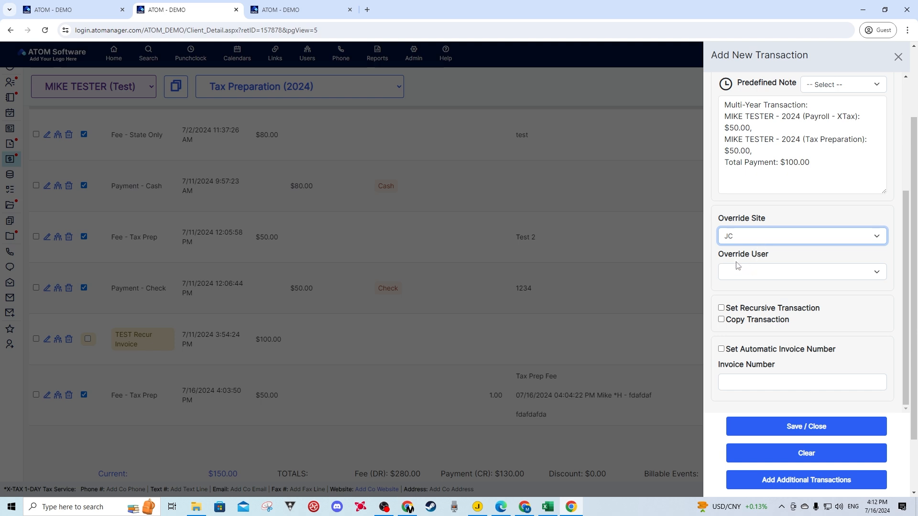
pyautogui.click(744, 272)
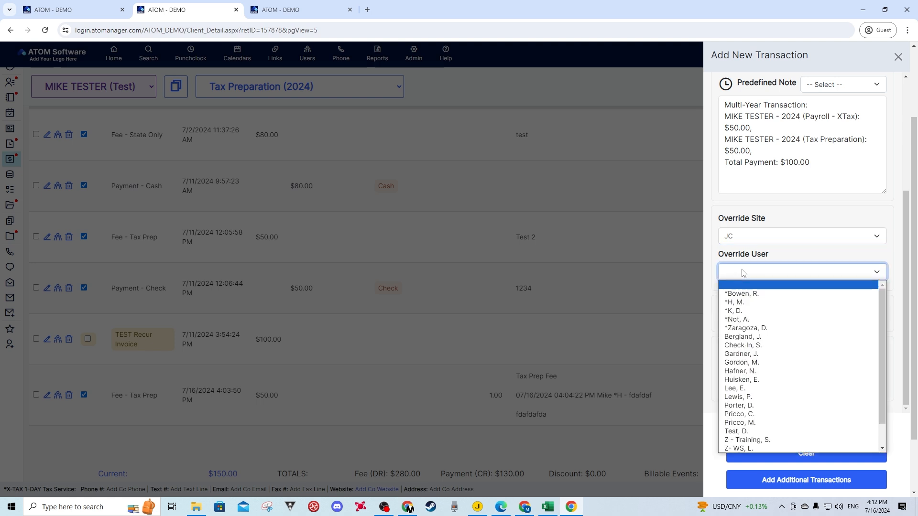
pyautogui.click(743, 293)
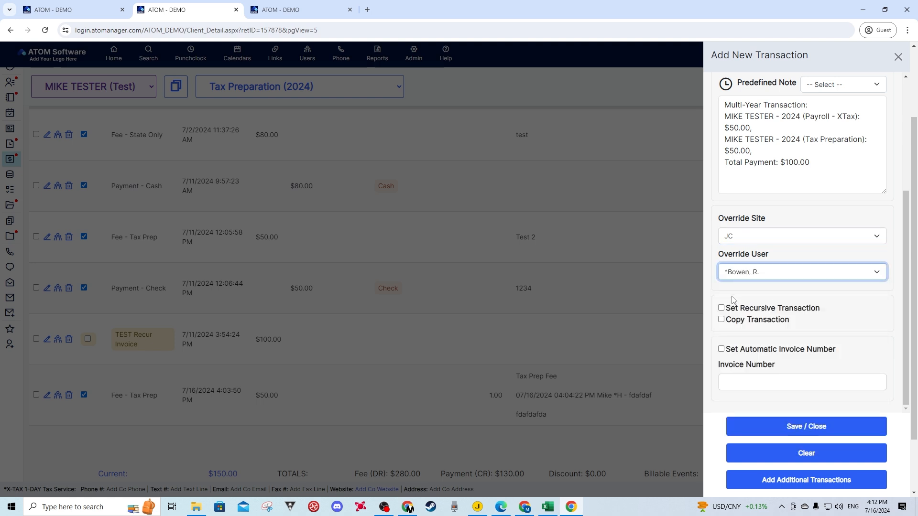
# - Try out the Set Recursive Transaction and Copy Transaction options on the cash payment, switching each one back off
pyautogui.scroll(-1, 784, 306)
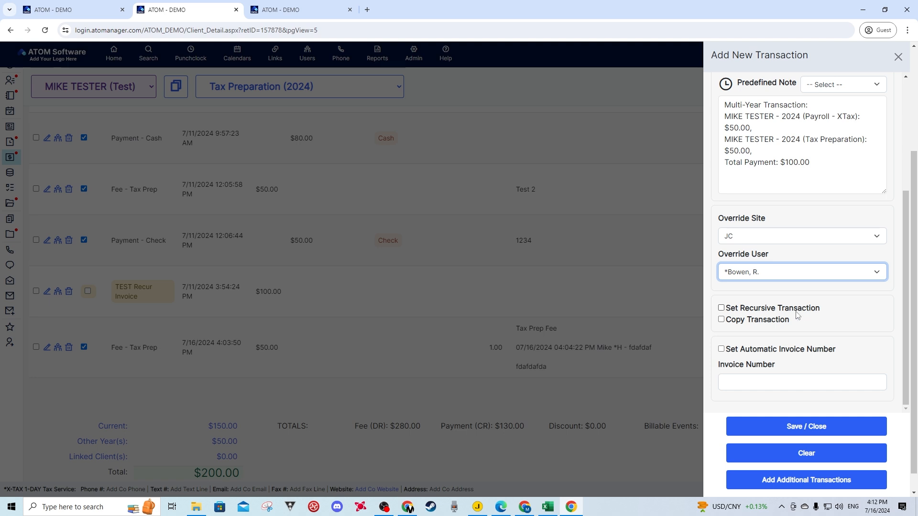
pyautogui.click(722, 308)
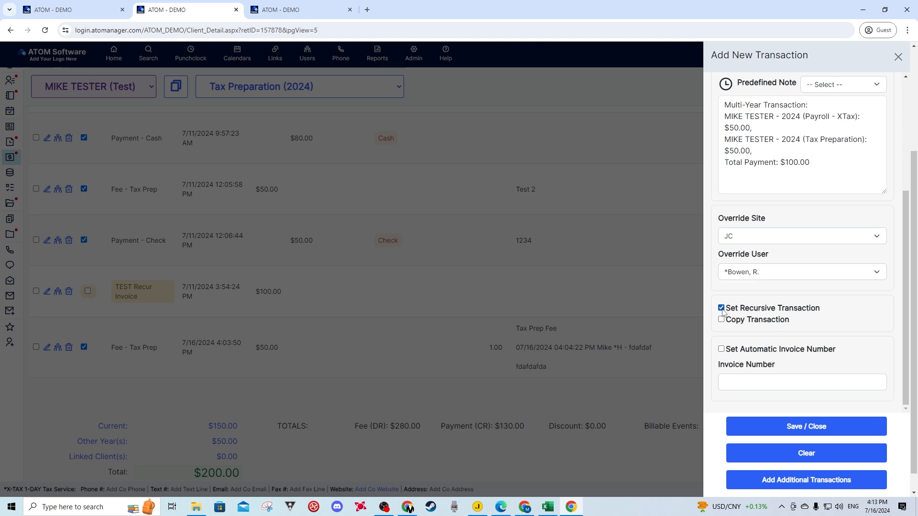
pyautogui.scroll(4, 765, 239)
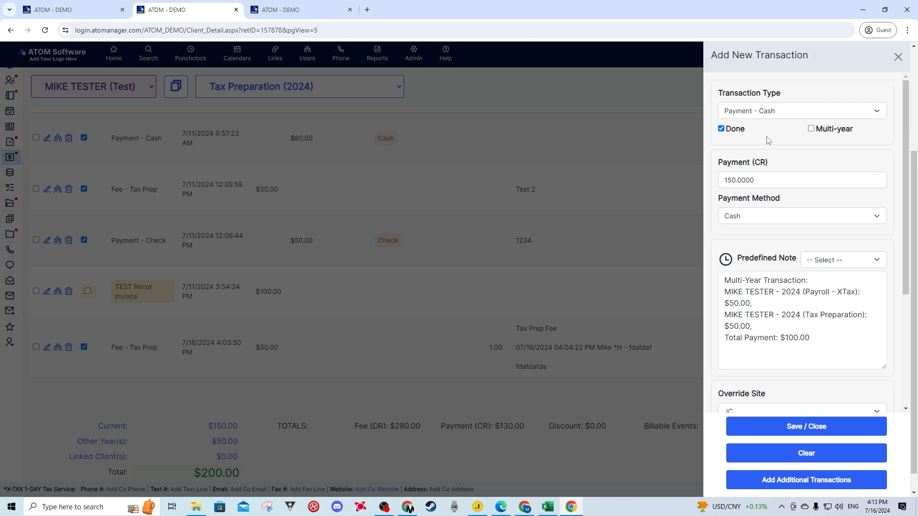
pyautogui.scroll(-3, 766, 195)
pyautogui.scroll(-1, 766, 195)
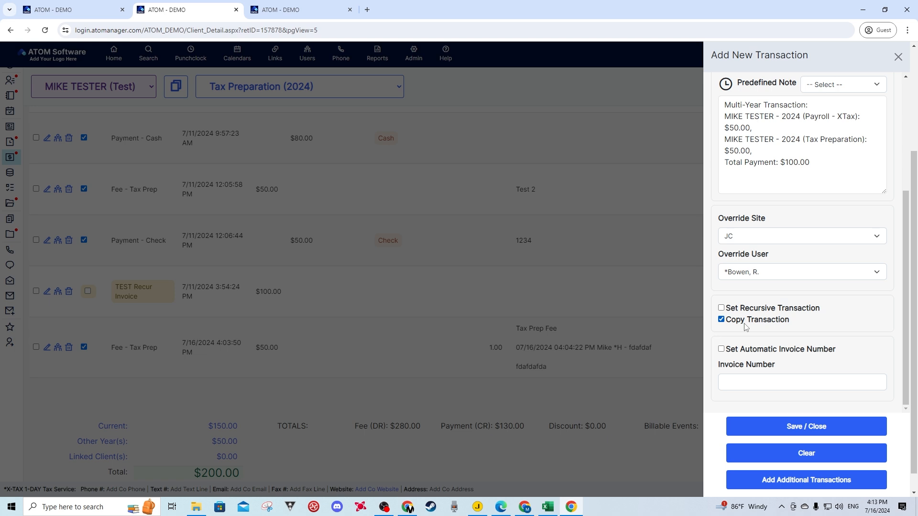
pyautogui.click(721, 320)
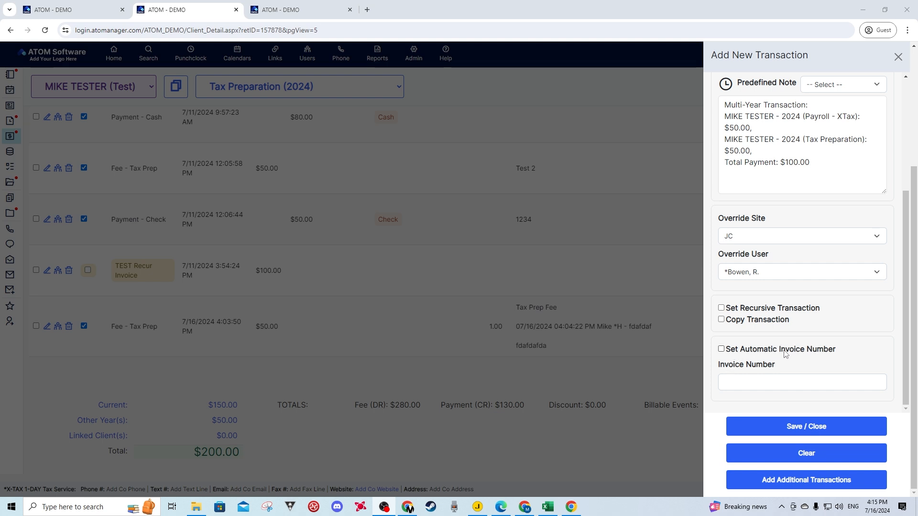
# - Try the automatic invoice number option, switch it off again and enter invoice number 123456 manually for the cash payment
pyautogui.click(722, 350)
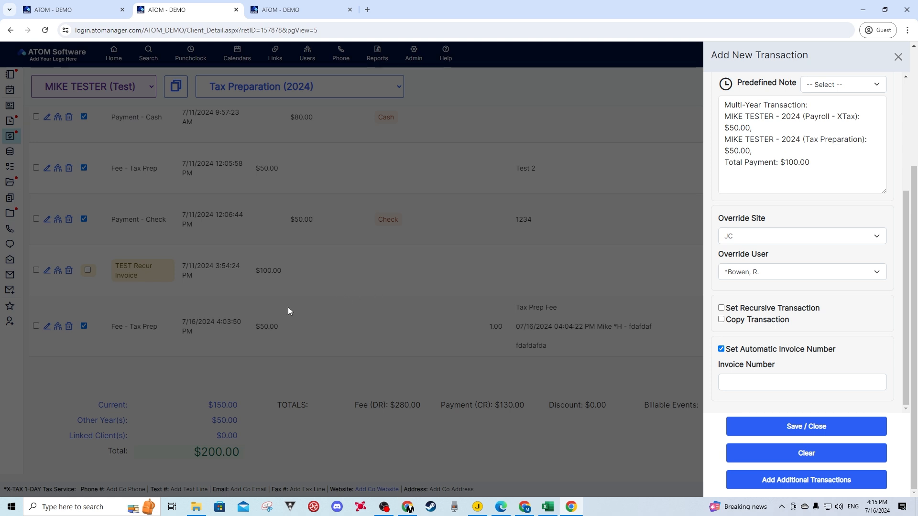
pyautogui.click(720, 349)
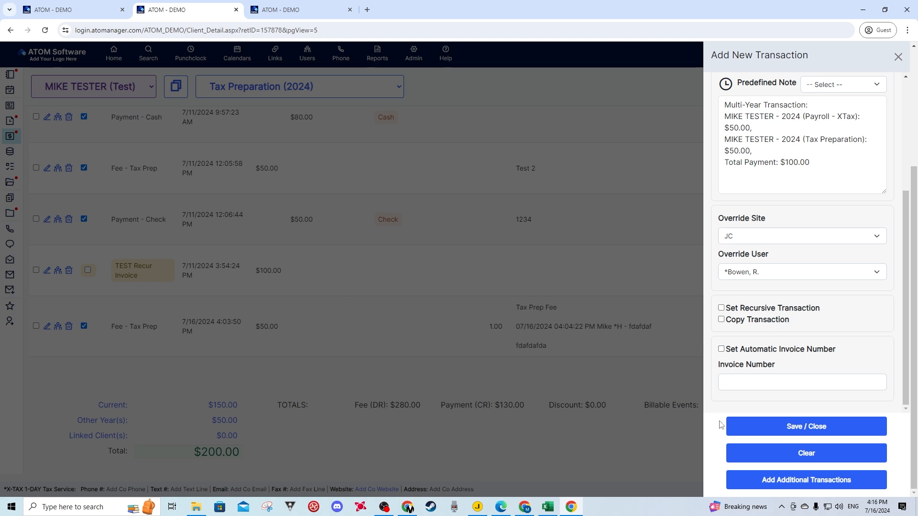
pyautogui.click(729, 383)
pyautogui.write('123456')
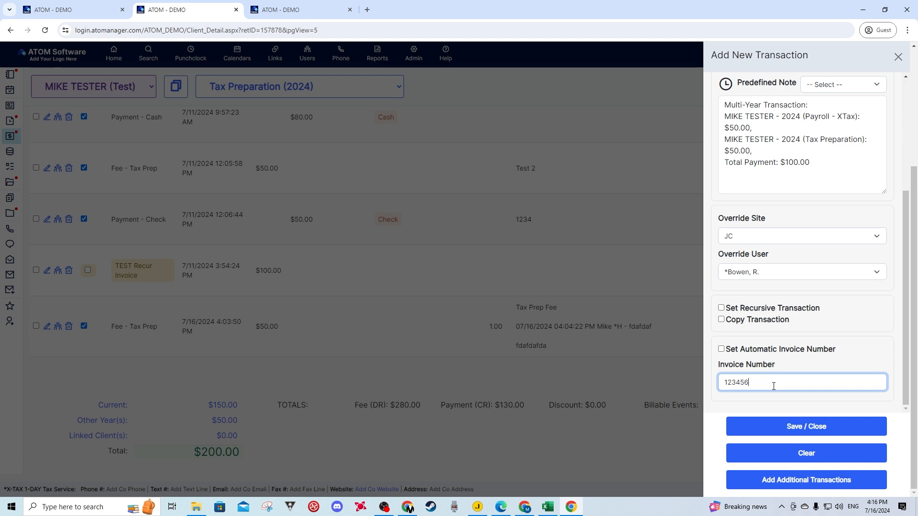
pyautogui.click(802, 430)
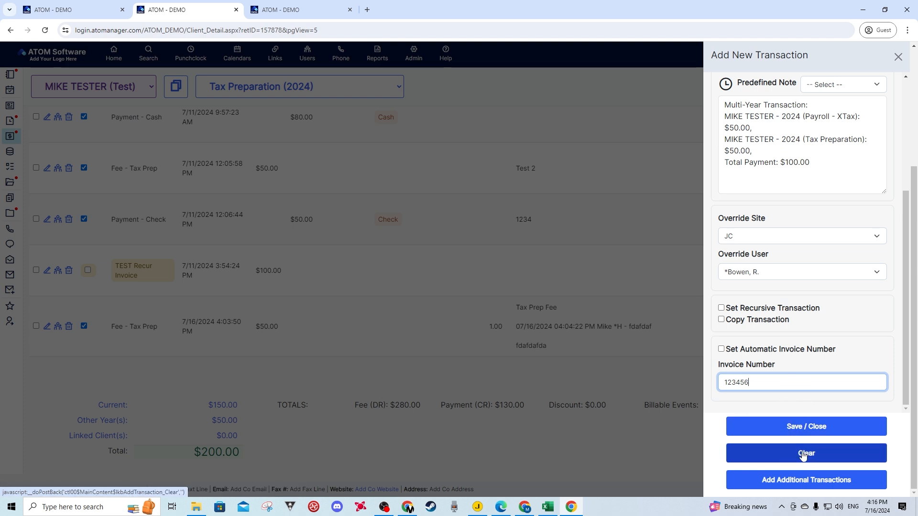
# - Clear all entries from the new transaction form and look over its fields
pyautogui.scroll(4, 771, 296)
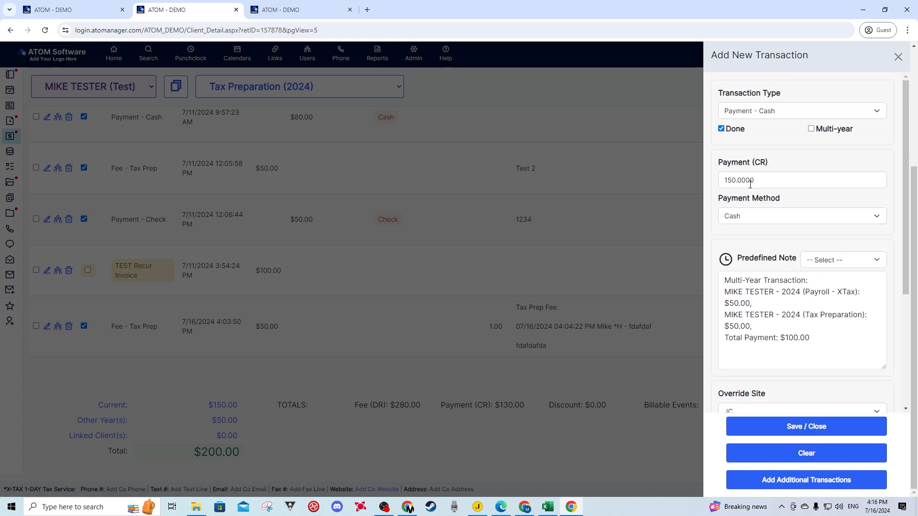
pyautogui.scroll(-4, 777, 249)
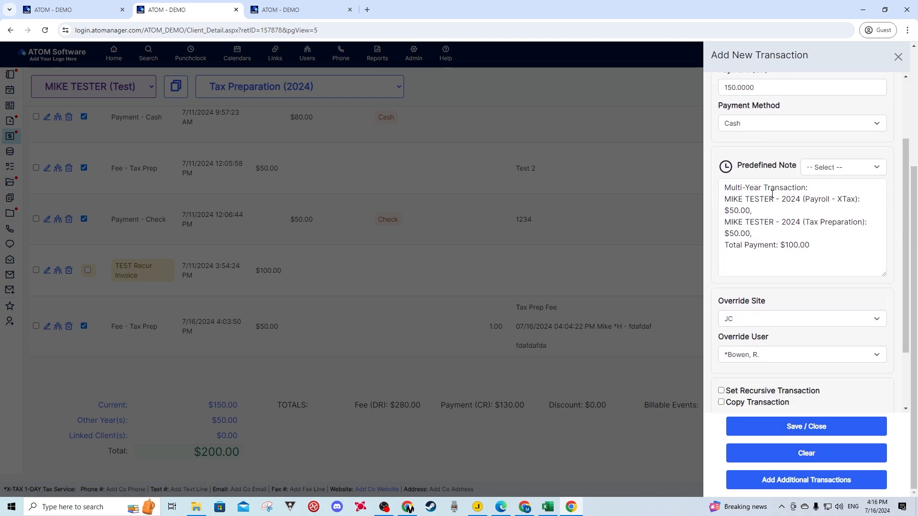
pyautogui.click(792, 460)
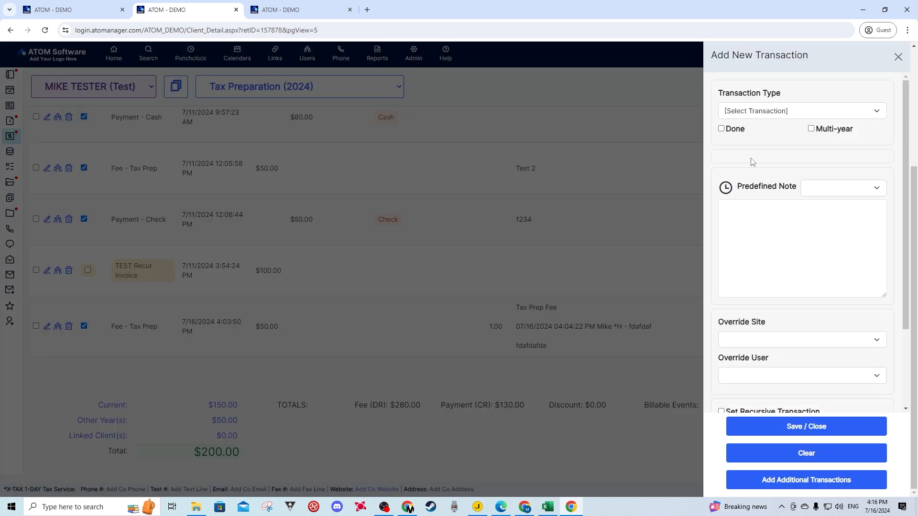
pyautogui.scroll(-2, 761, 318)
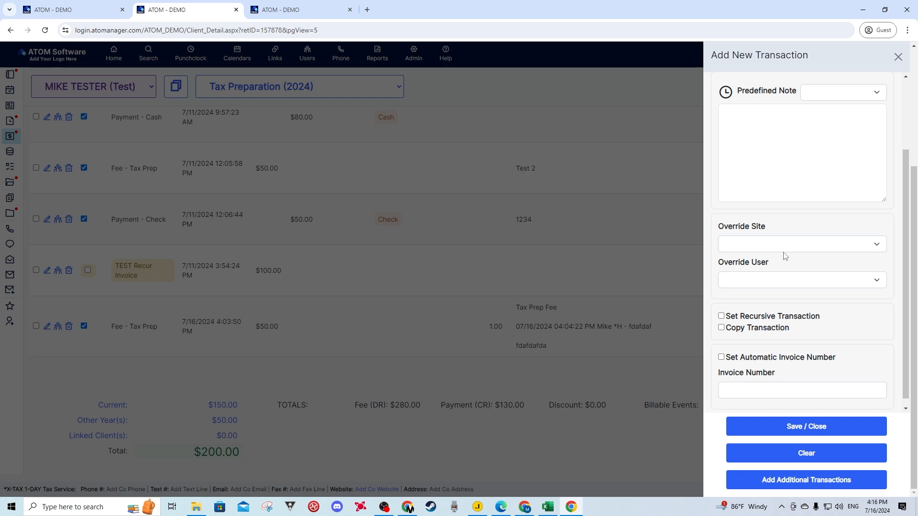
pyautogui.scroll(2, 770, 215)
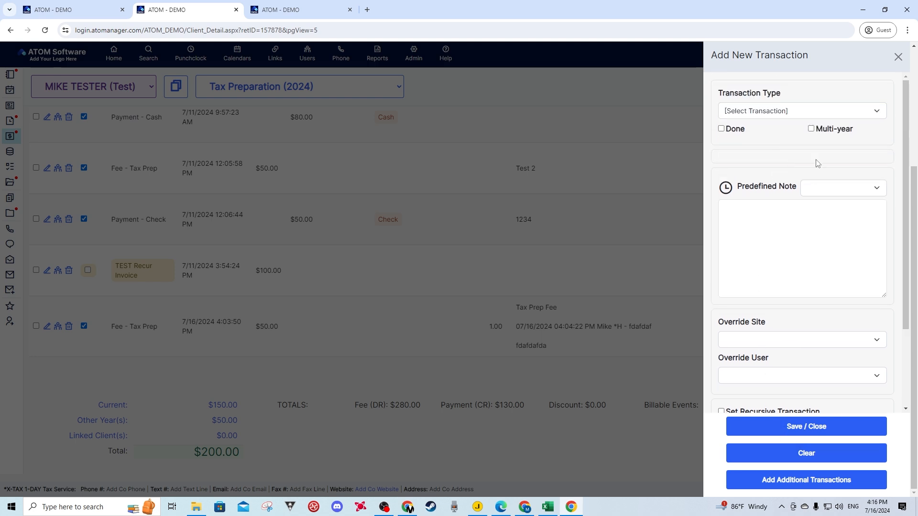
# - Save a Fee - State Only transaction of $80.00, keeping the form open for additional transactions
pyautogui.click(784, 111)
pyautogui.click(755, 150)
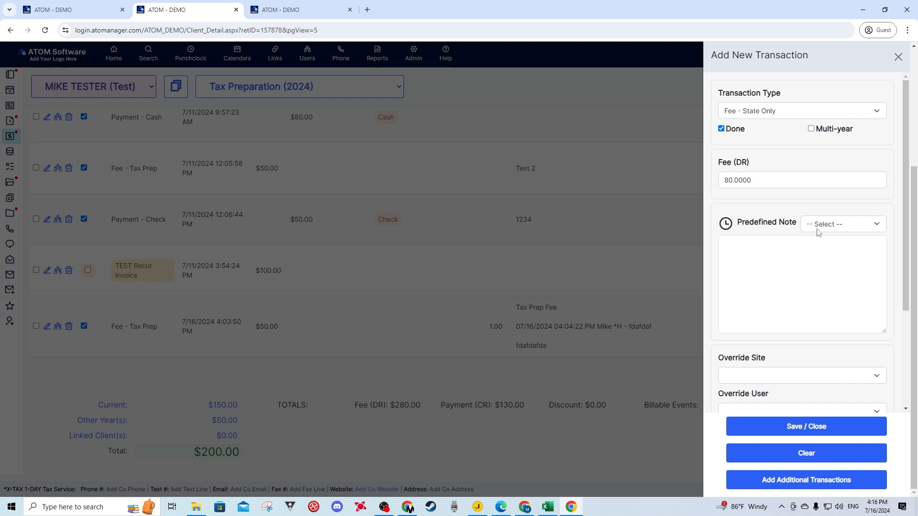
pyautogui.scroll(-2, 760, 310)
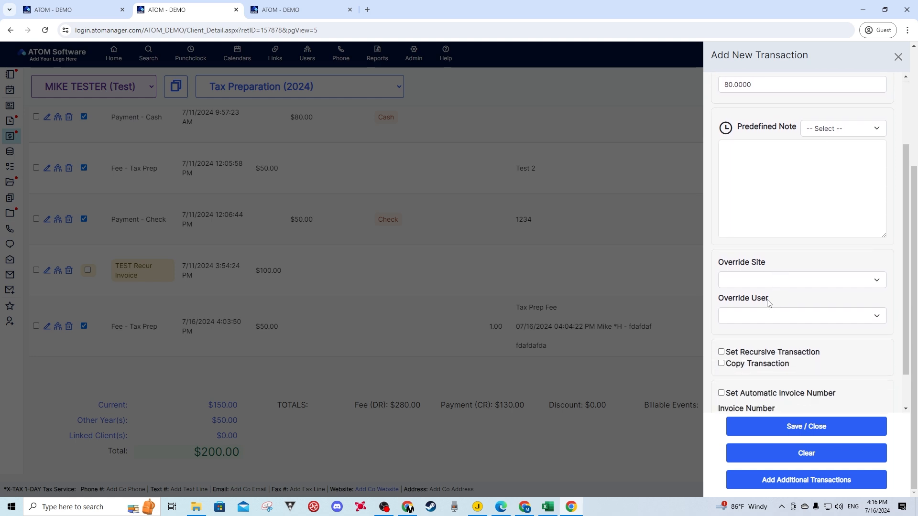
pyautogui.click(790, 482)
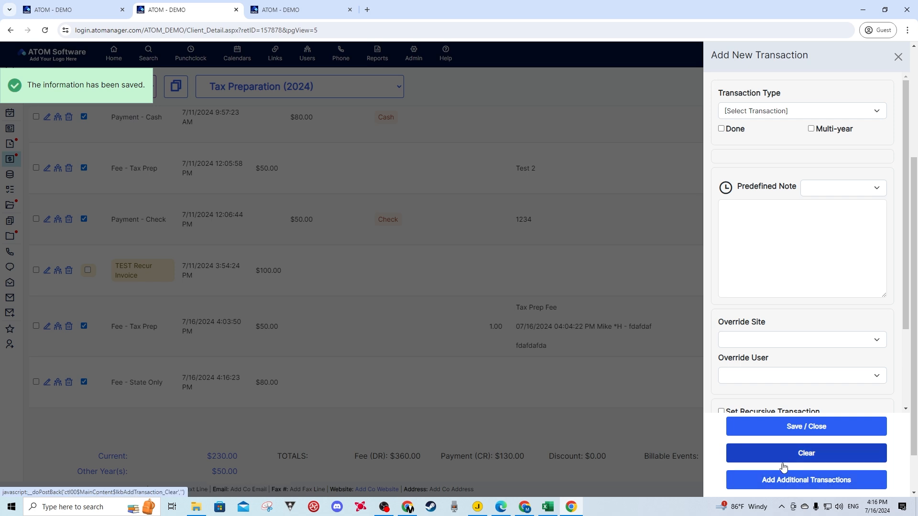
# - Add a Payment - Cash transaction of $230.00 with Cash as the payment method, saving it and closing the form
pyautogui.click(762, 110)
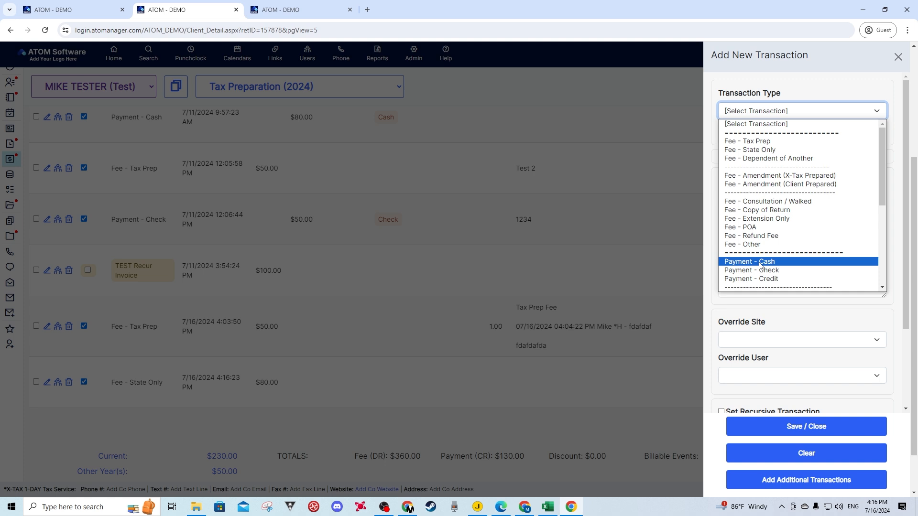
pyautogui.click(761, 262)
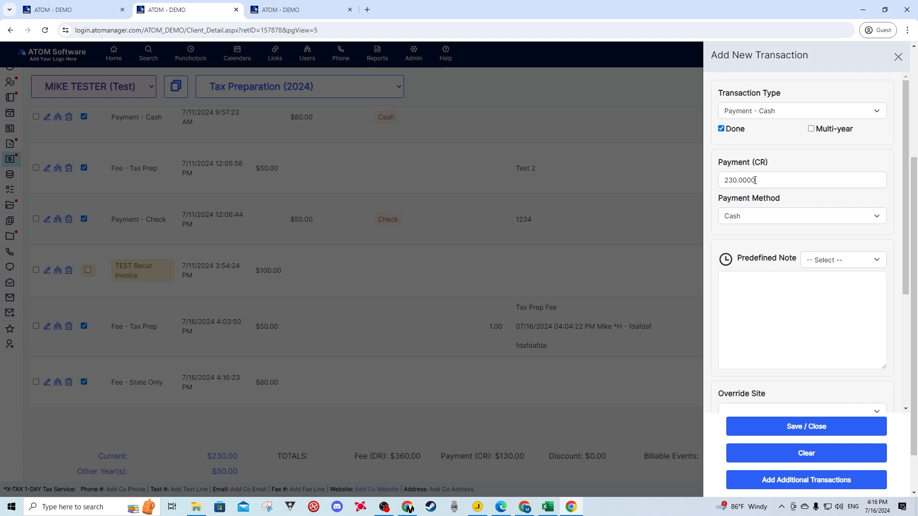
pyautogui.click(797, 428)
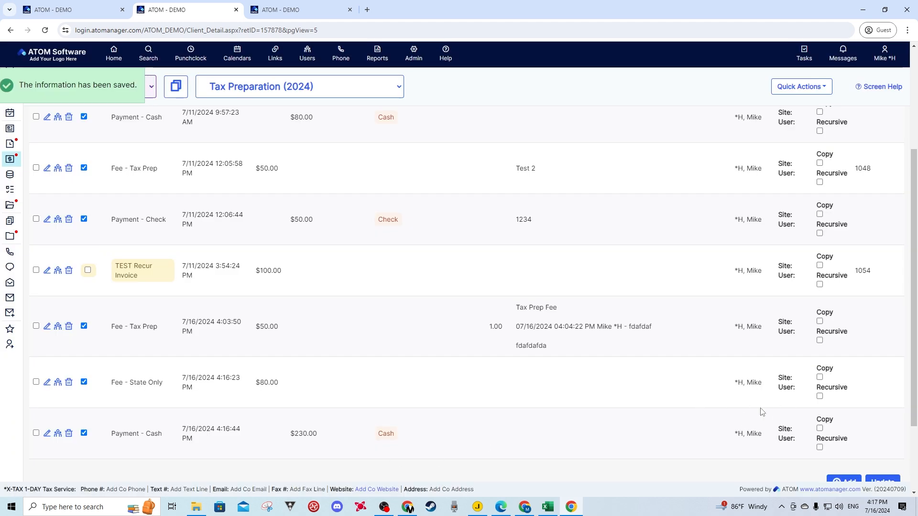
# - Review the client's transaction list and open the form for adding another transaction
pyautogui.scroll(-1, 388, 384)
pyautogui.scroll(5, 388, 385)
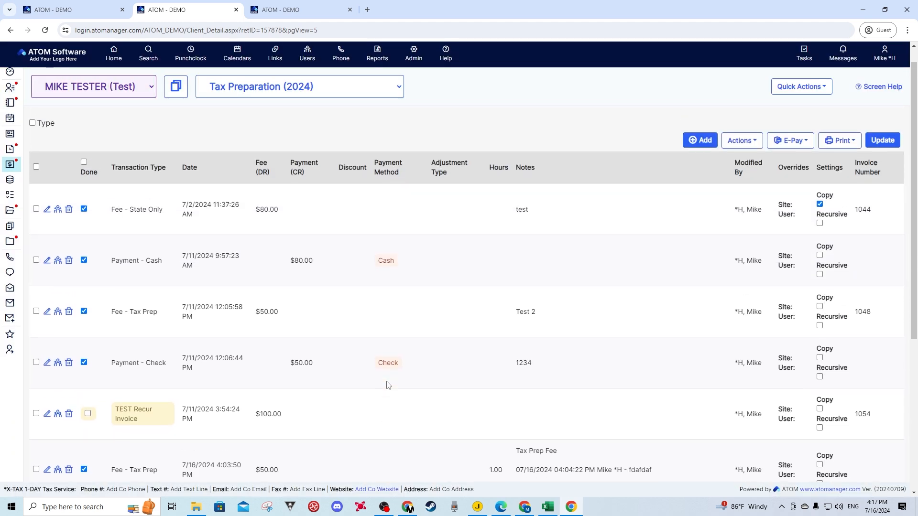
pyautogui.click(700, 160)
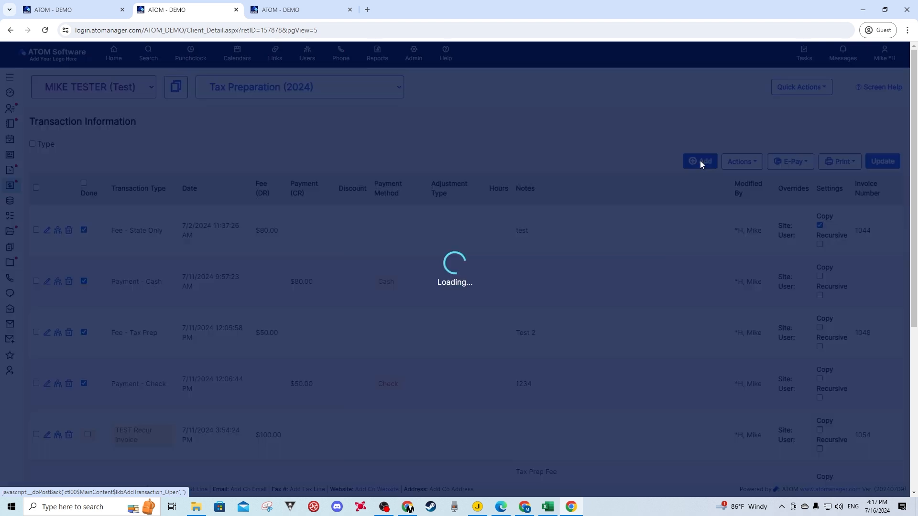